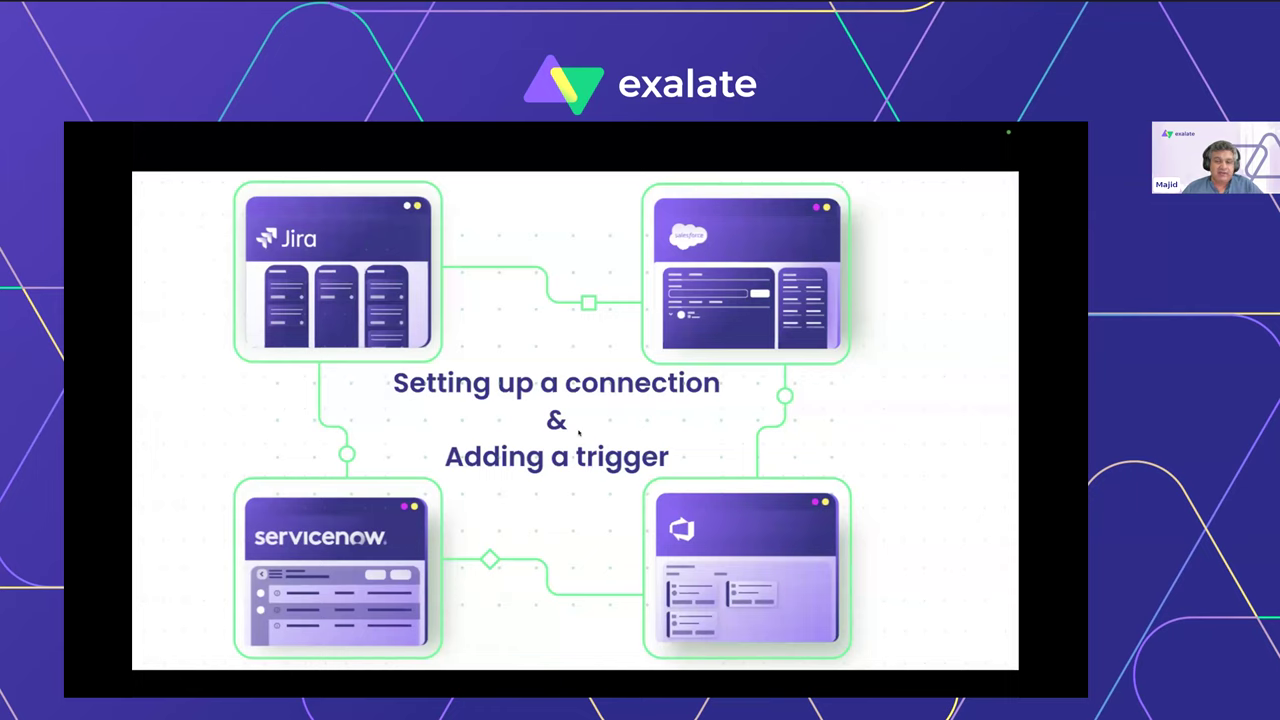
# Switch the shared screen from the slides to the live ServiceNow CMDB dashboard.
pyautogui.hotkey('alt', 'Tab')
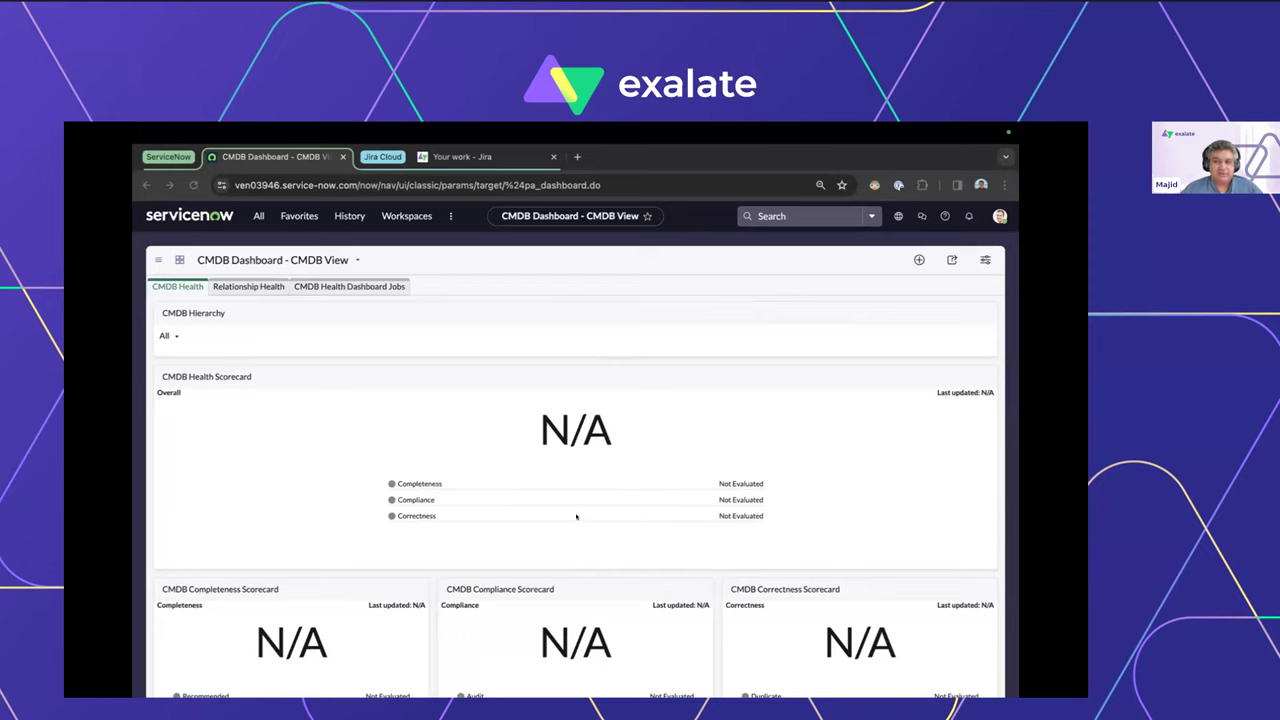
# Open the Exalate console's Connections page from ServiceNow's All menu, filtered for exalate.
pyautogui.click(259, 218)
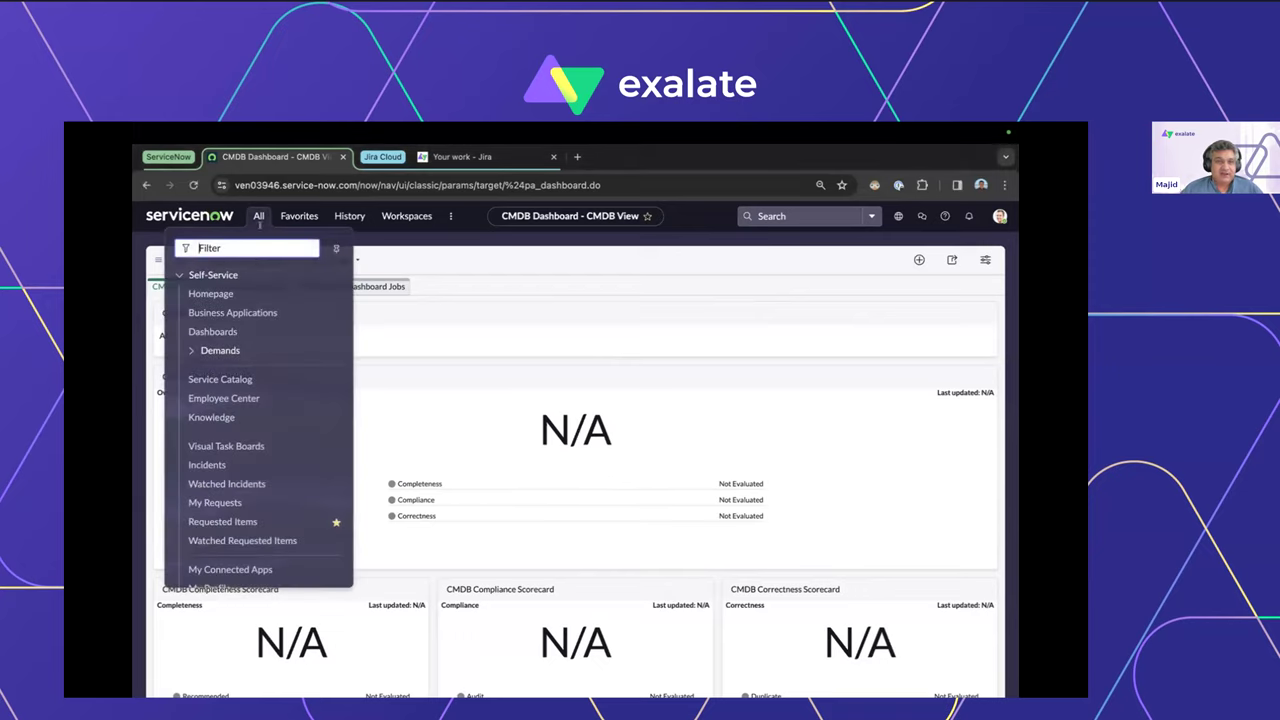
pyautogui.write('exalate')
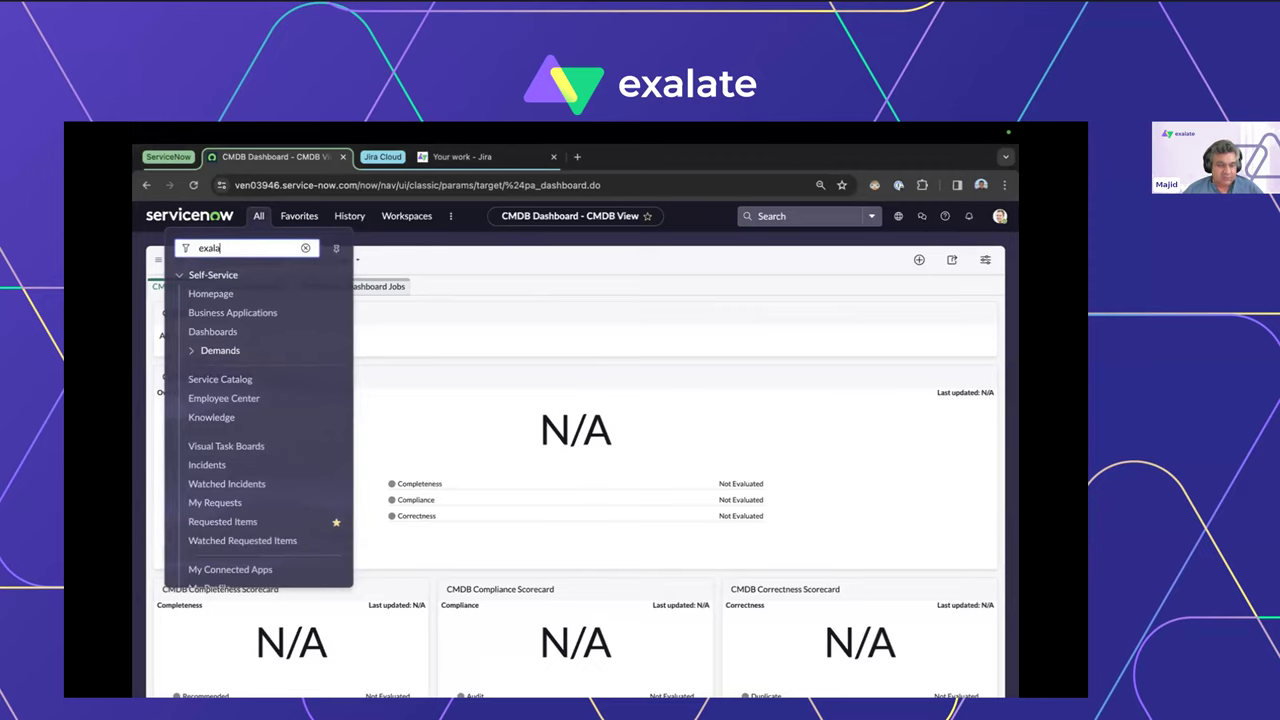
pyautogui.click(236, 392)
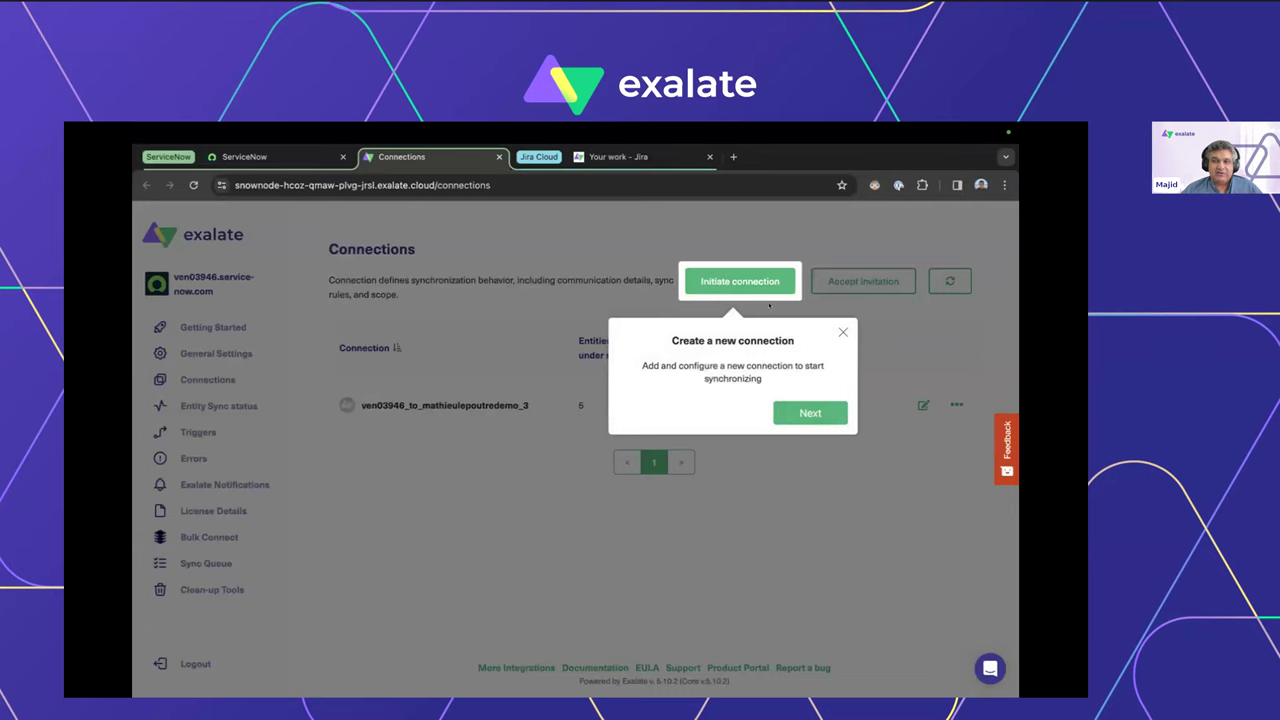
pyautogui.click(843, 332)
# Move the Exalate tab to the front and switch to Jira's Your work page.
pyautogui.moveTo(417, 158); pyautogui.dragTo(262, 158)
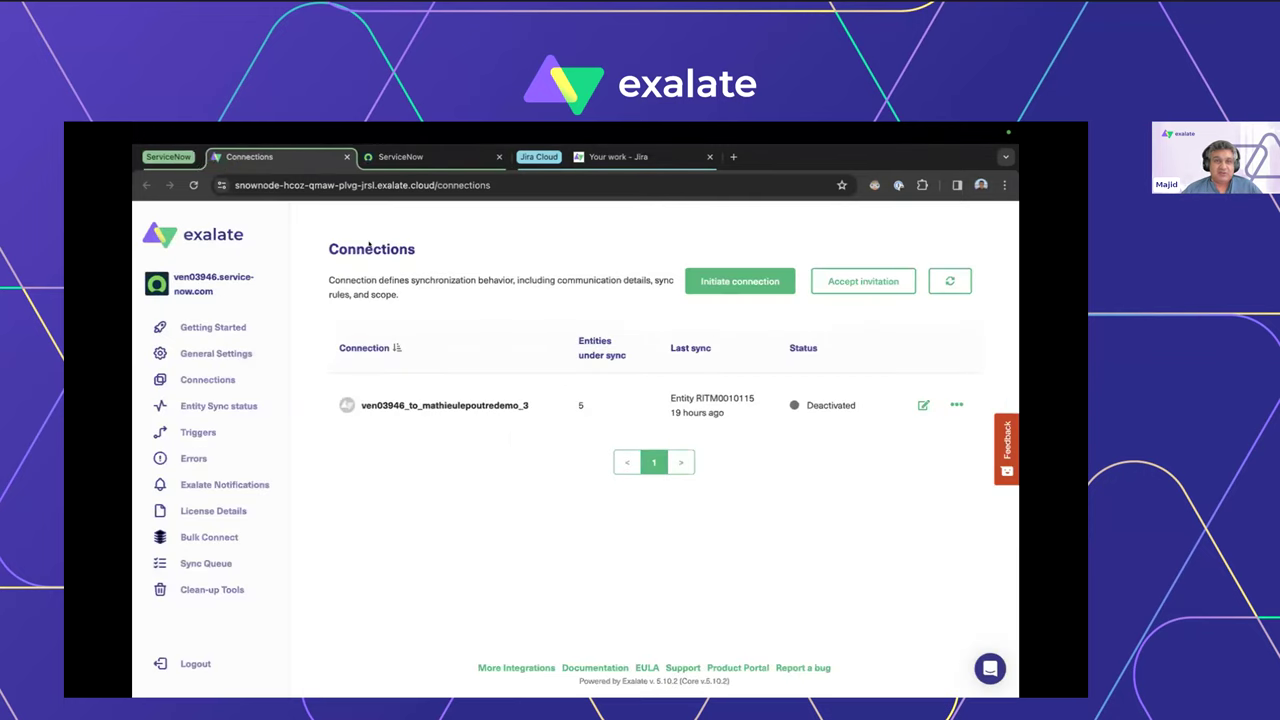
pyautogui.click(620, 160)
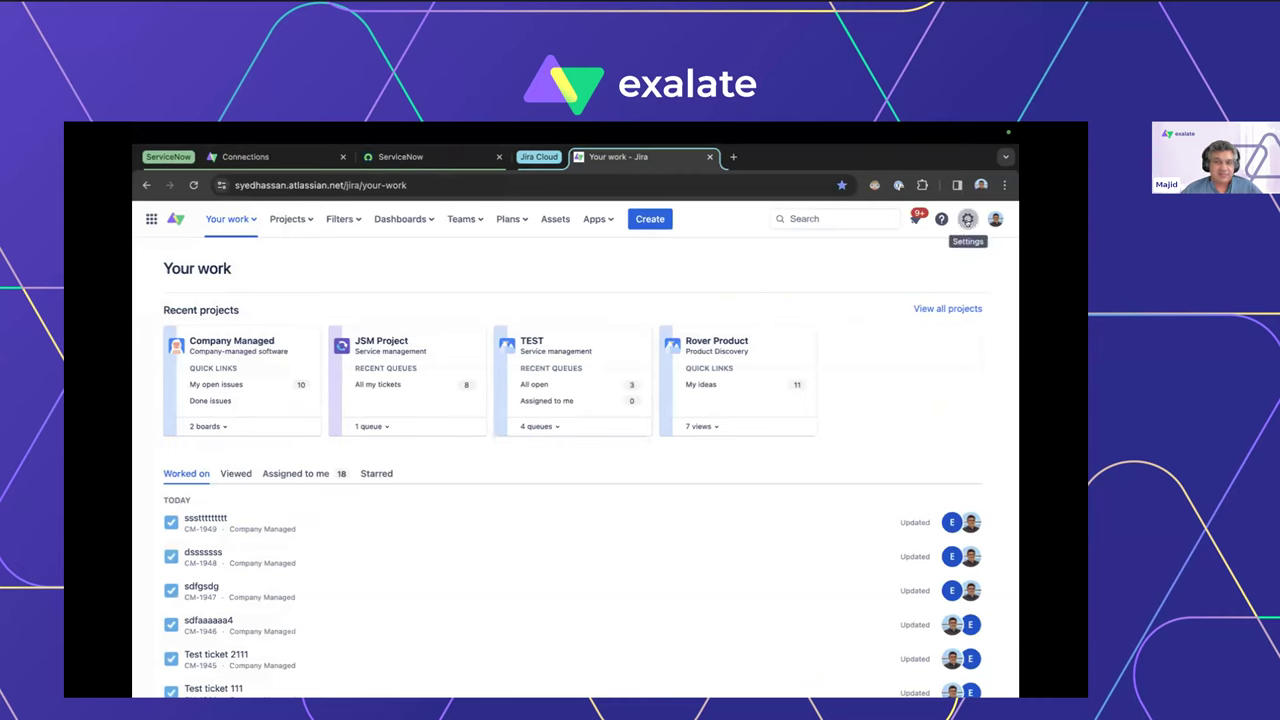
pyautogui.click(967, 219)
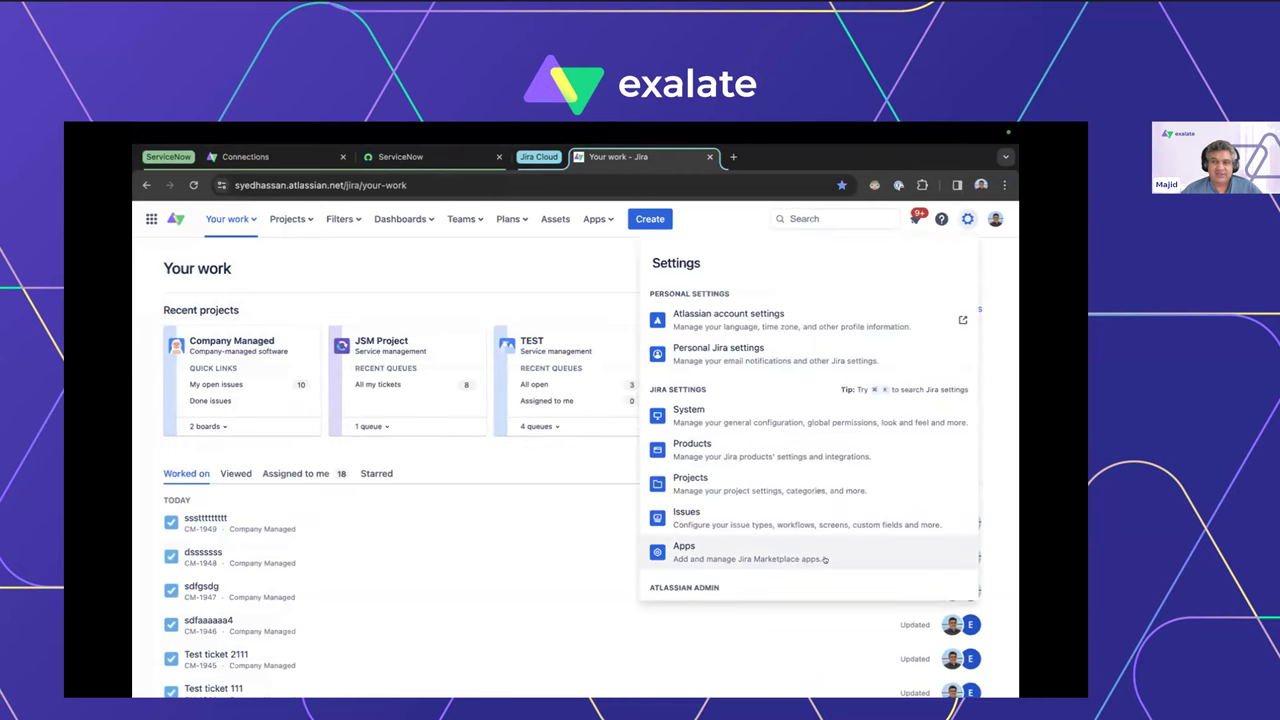
# Open Exalate Connections from Jira's Apps settings, copy the Jira site URL, and return to ServiceNow's Exalate tab.
pyautogui.click(739, 551)
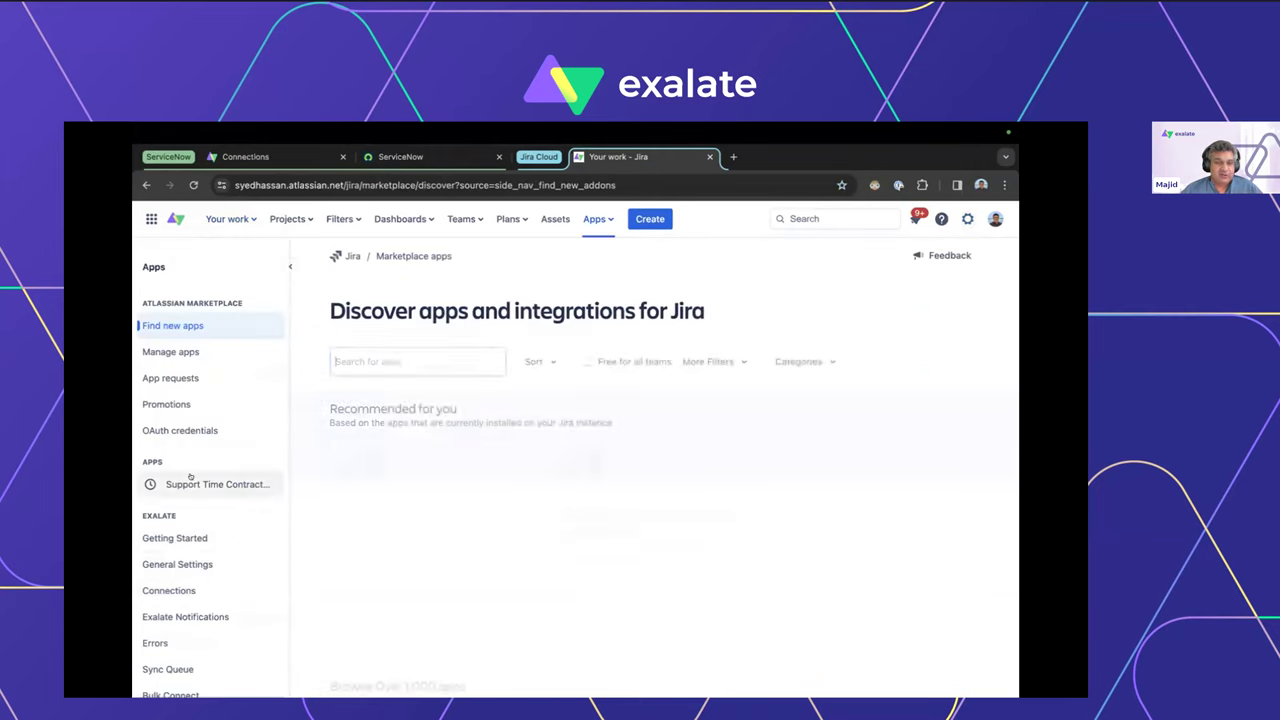
pyautogui.click(170, 590)
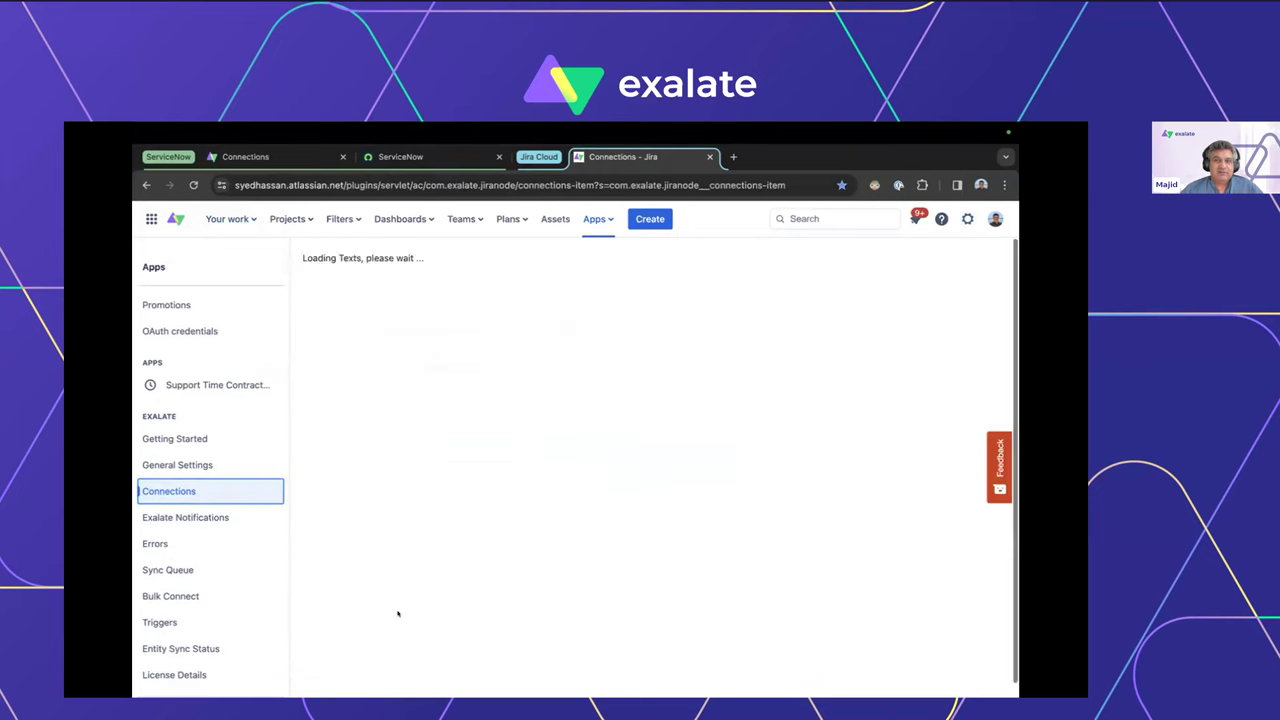
pyautogui.click(330, 186)
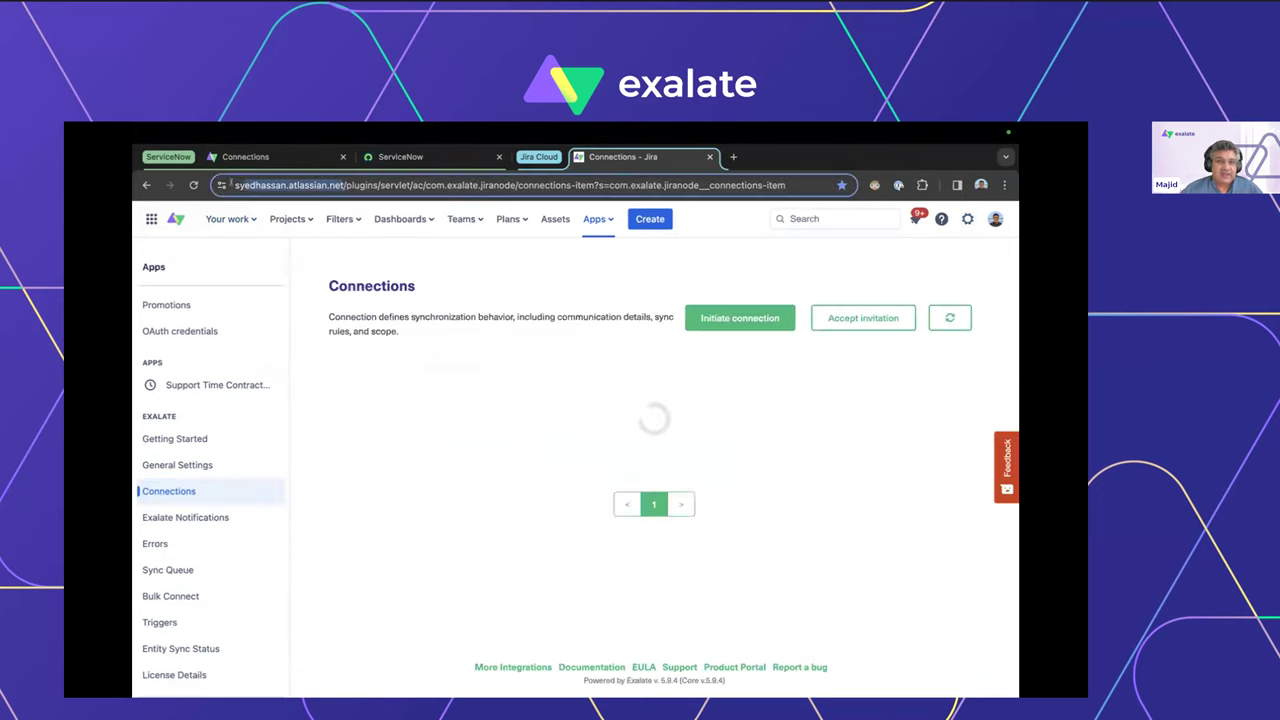
pyautogui.rightClick(326, 188)
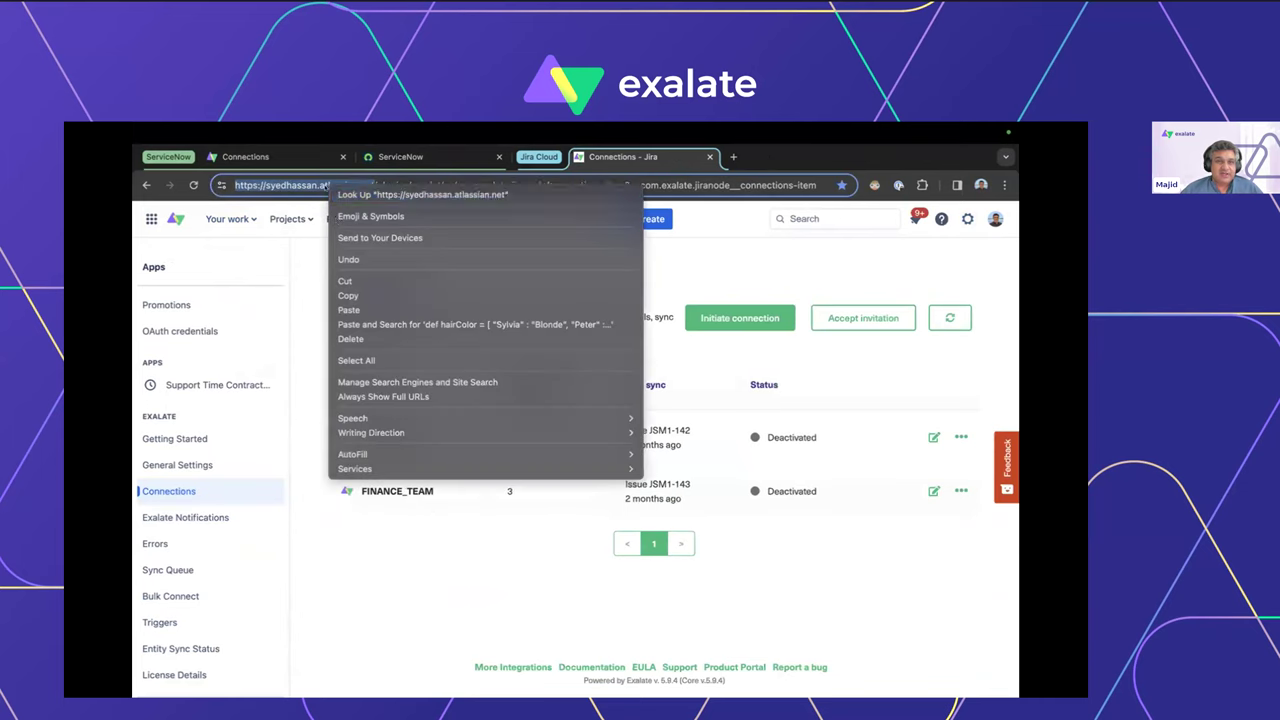
pyautogui.click(350, 296)
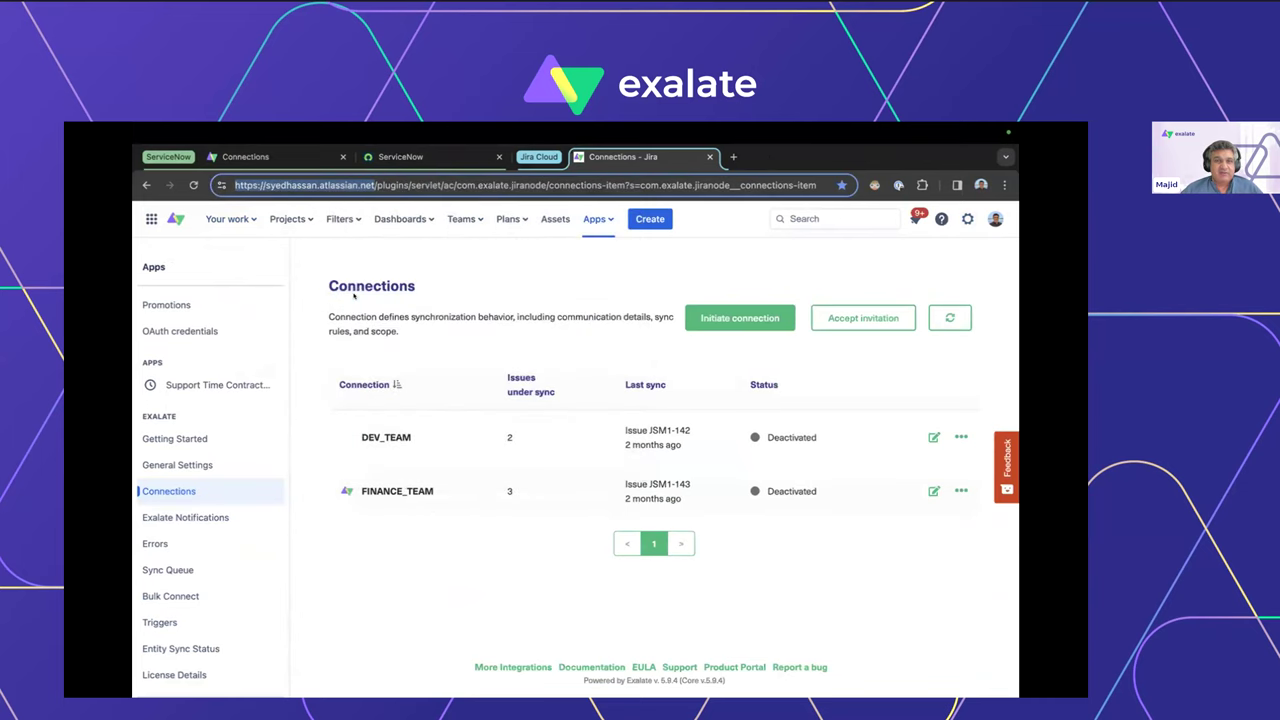
pyautogui.click(291, 158)
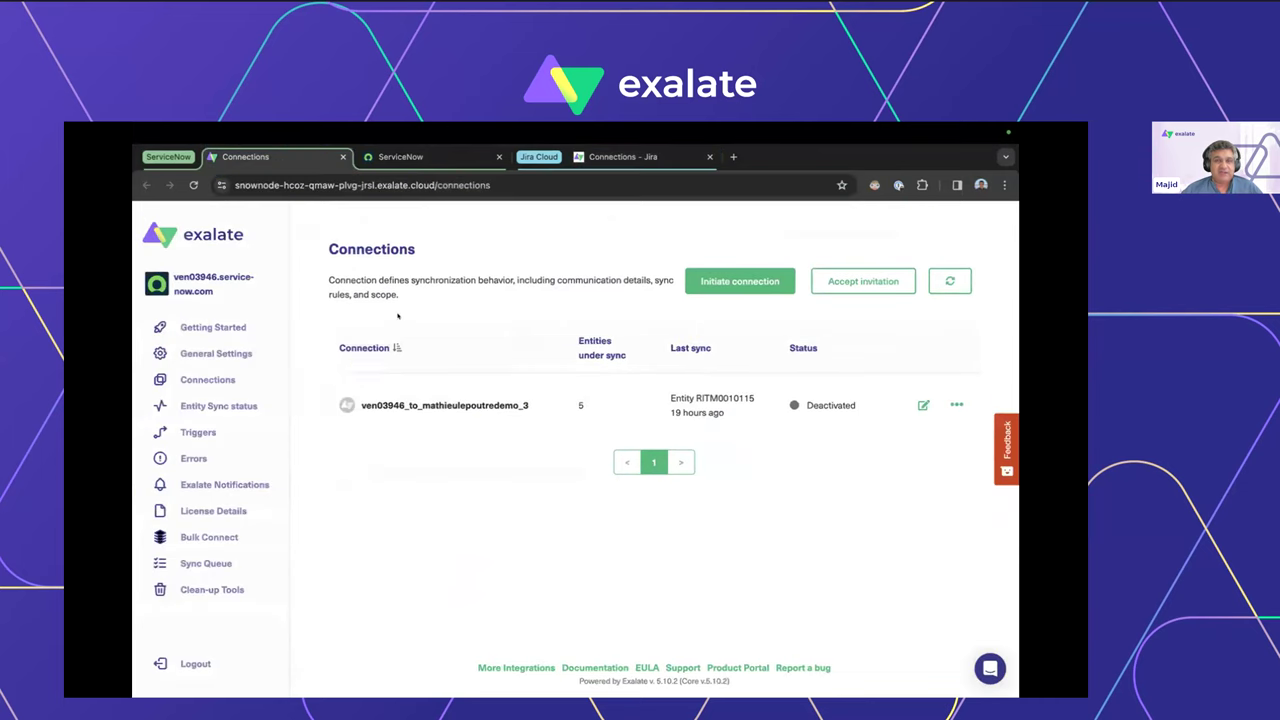
pyautogui.click(738, 280)
# Set the copied Jira site URL as destination and choose the Script connection type.
pyautogui.hotkey('ctrl', 'v')
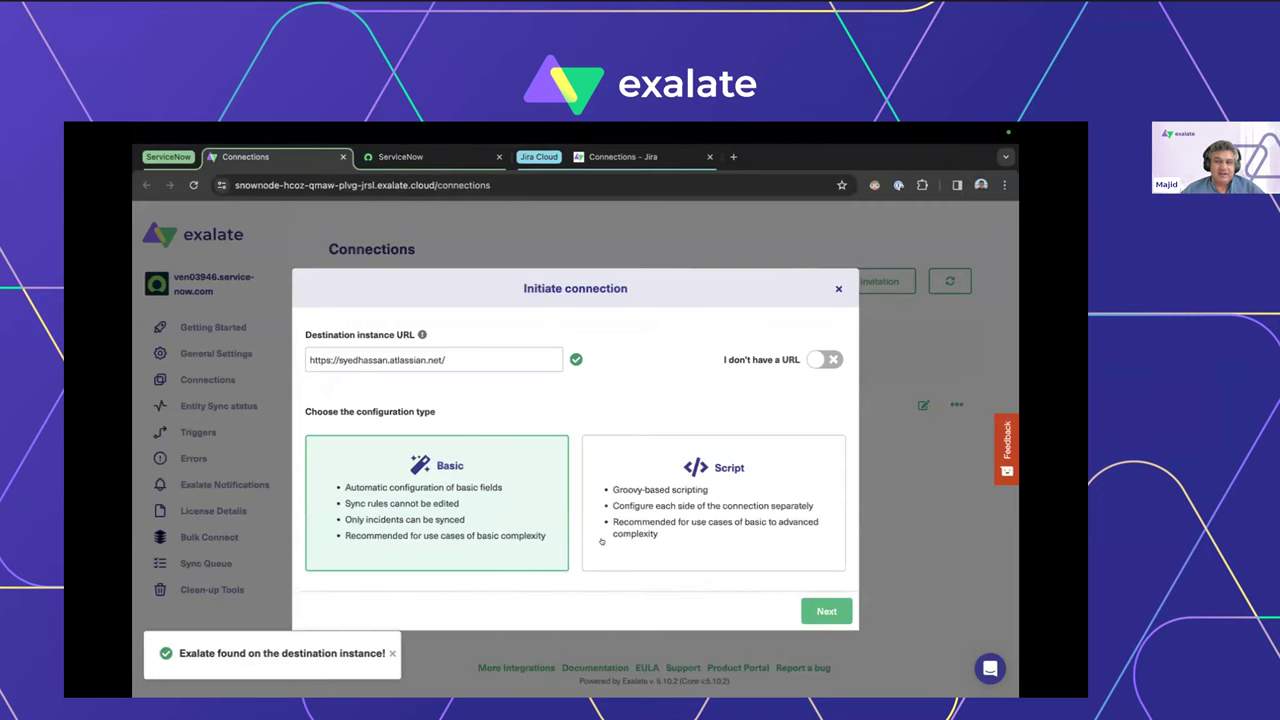
pyautogui.click(684, 510)
pyautogui.click(826, 611)
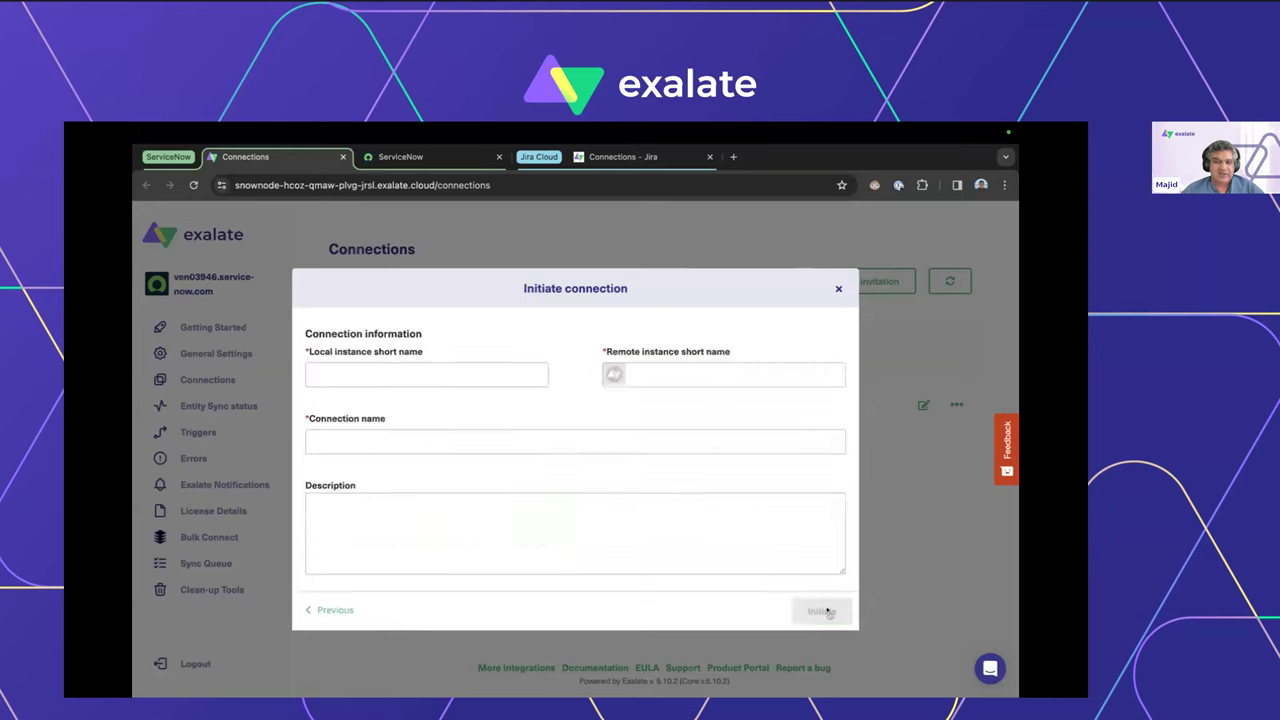
# Name the instances SNOW and Jira, call the connection WEBINAR, and initiate it.
pyautogui.write('SNOW')
pyautogui.press('Tab')
pyautogui.write('Jira')
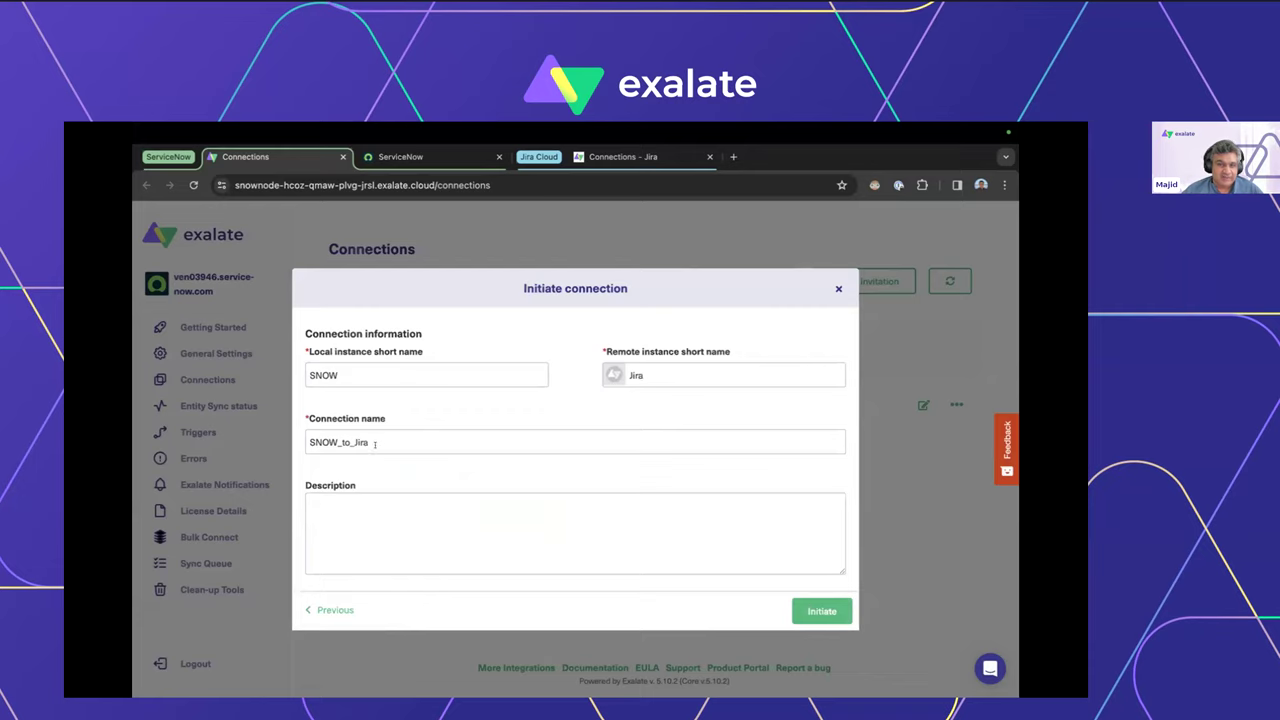
pyautogui.moveTo(375, 443); pyautogui.dragTo(305, 442)
pyautogui.write('WEBINAR')
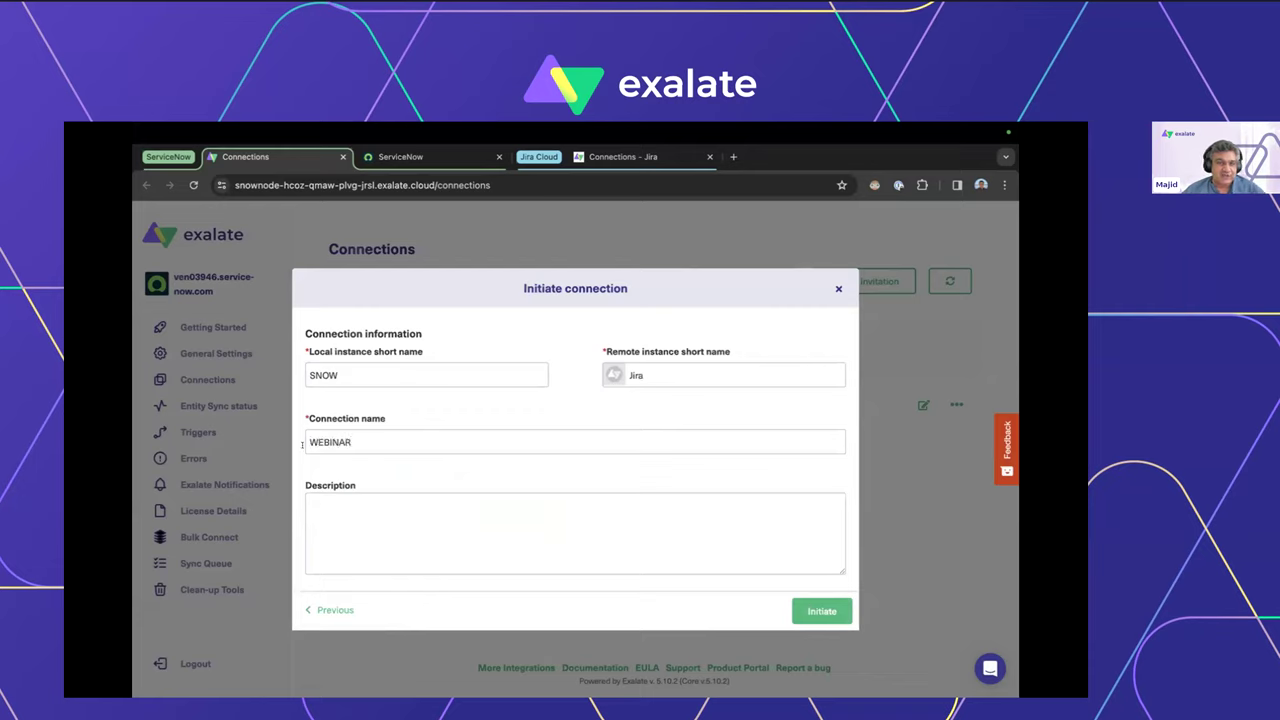
pyautogui.click(815, 613)
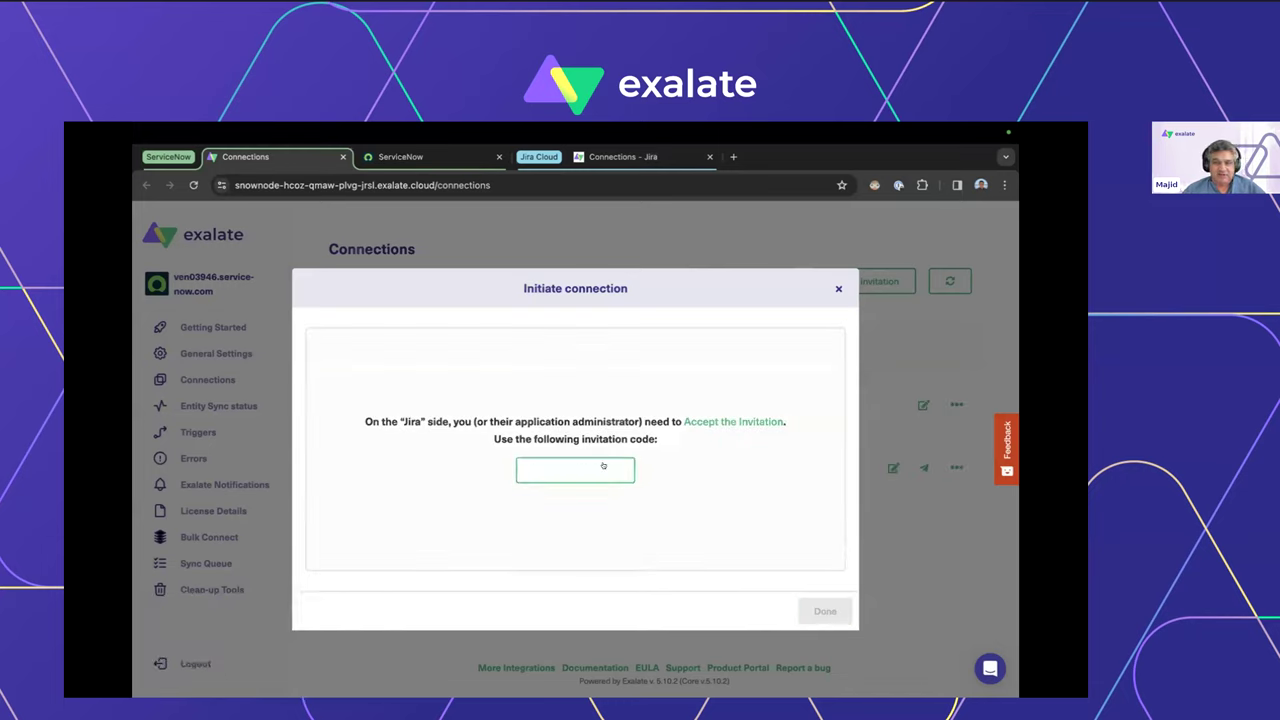
# Copy the invitation code and go back to Jira's Exalate Connections page.
pyautogui.click(572, 473)
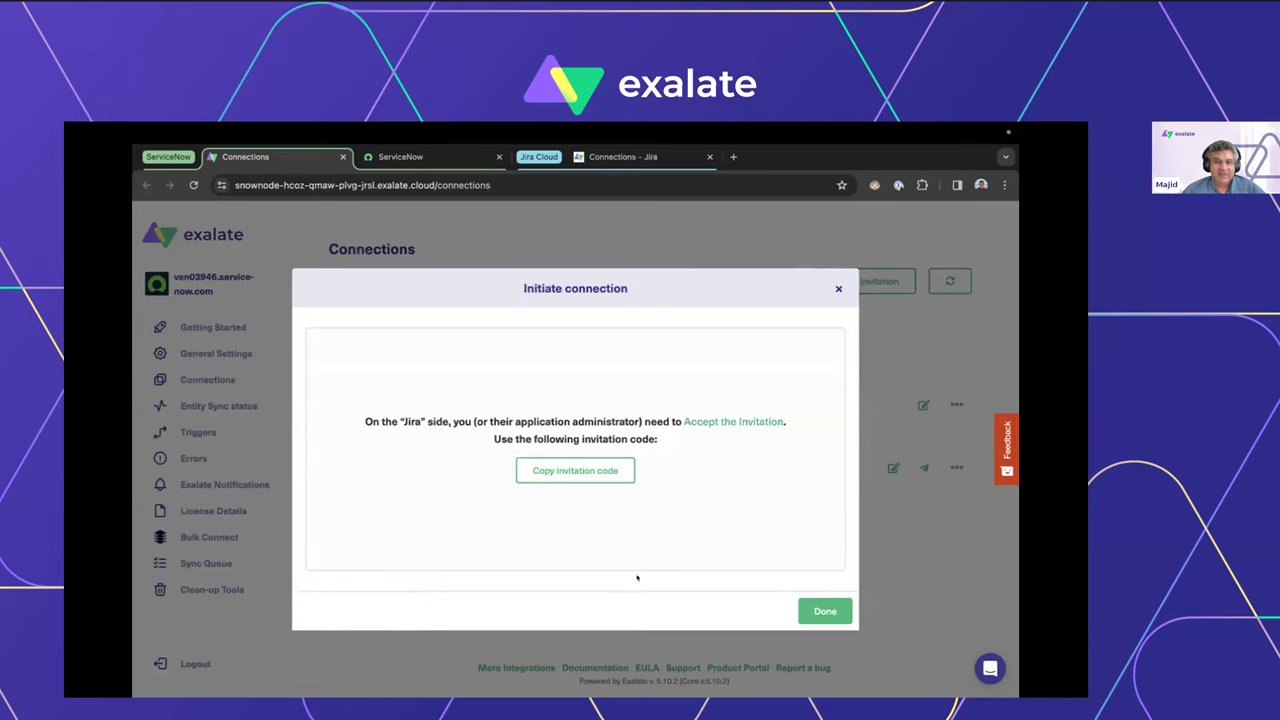
pyautogui.click(642, 160)
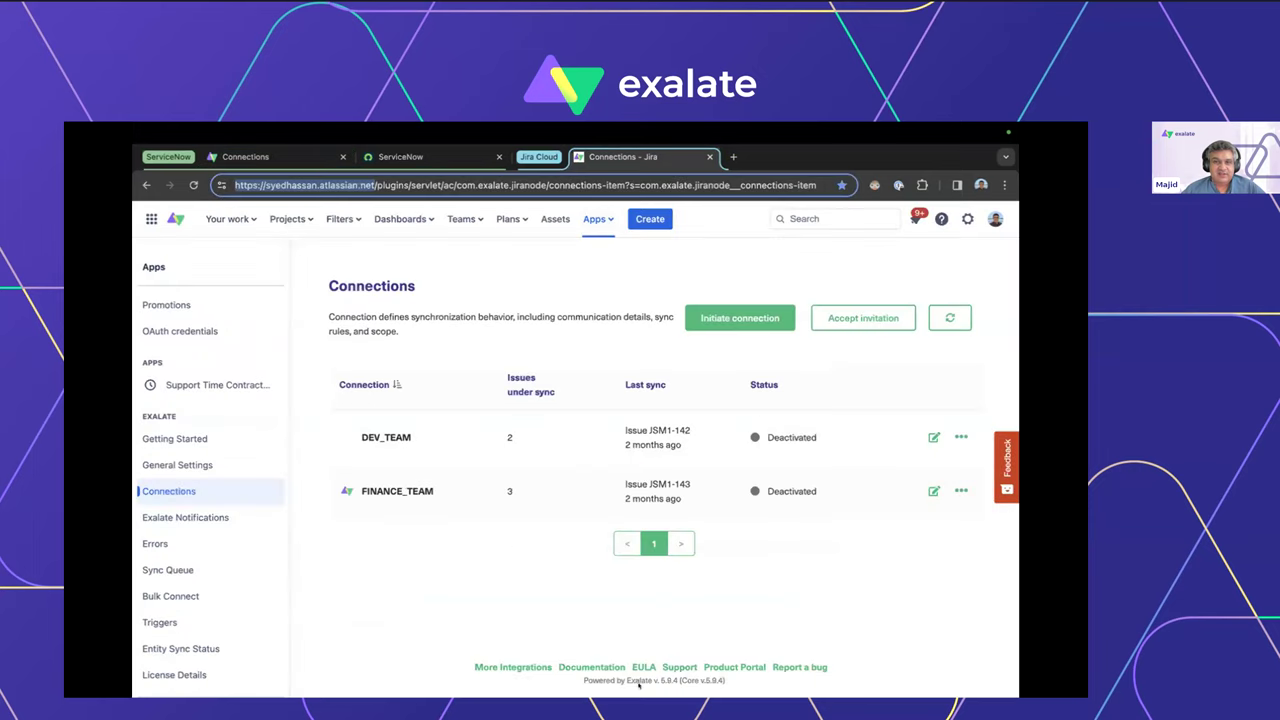
pyautogui.click(861, 320)
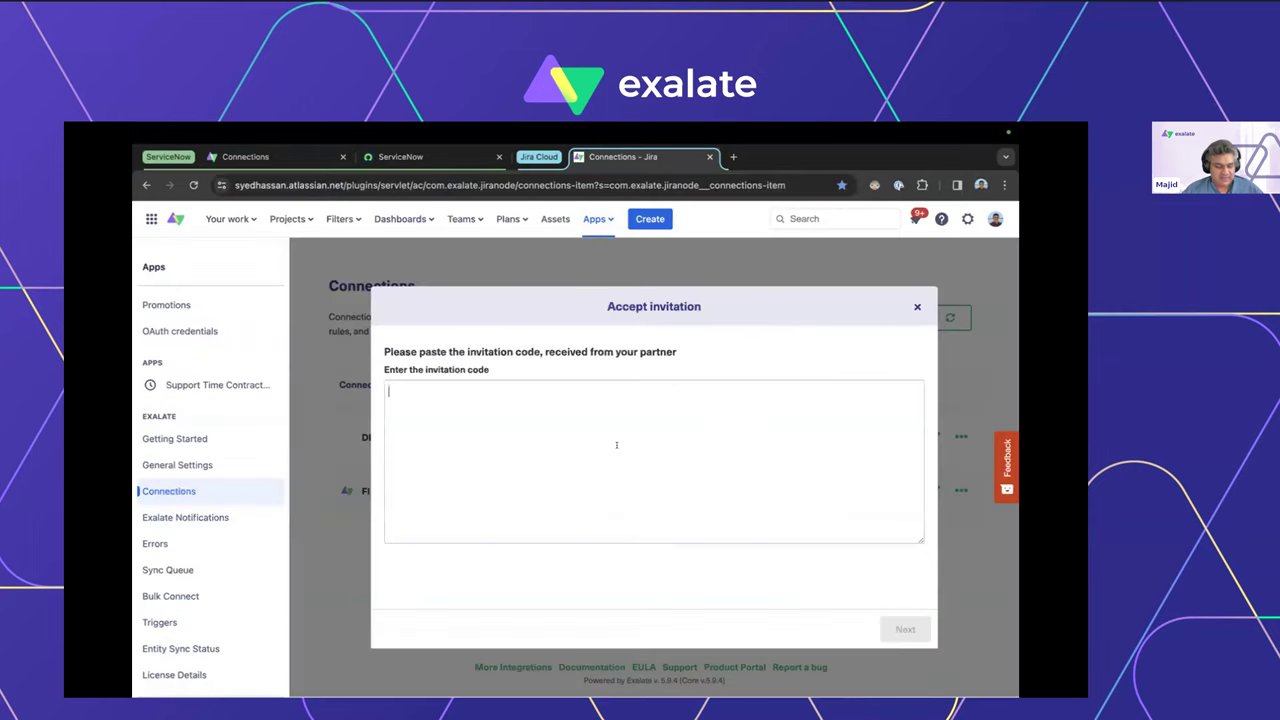
# Paste the invitation code and confirm Company Managed (CM) as the project for incoming issues.
pyautogui.hotkey('ctrl', 'v')
pyautogui.click(893, 630)
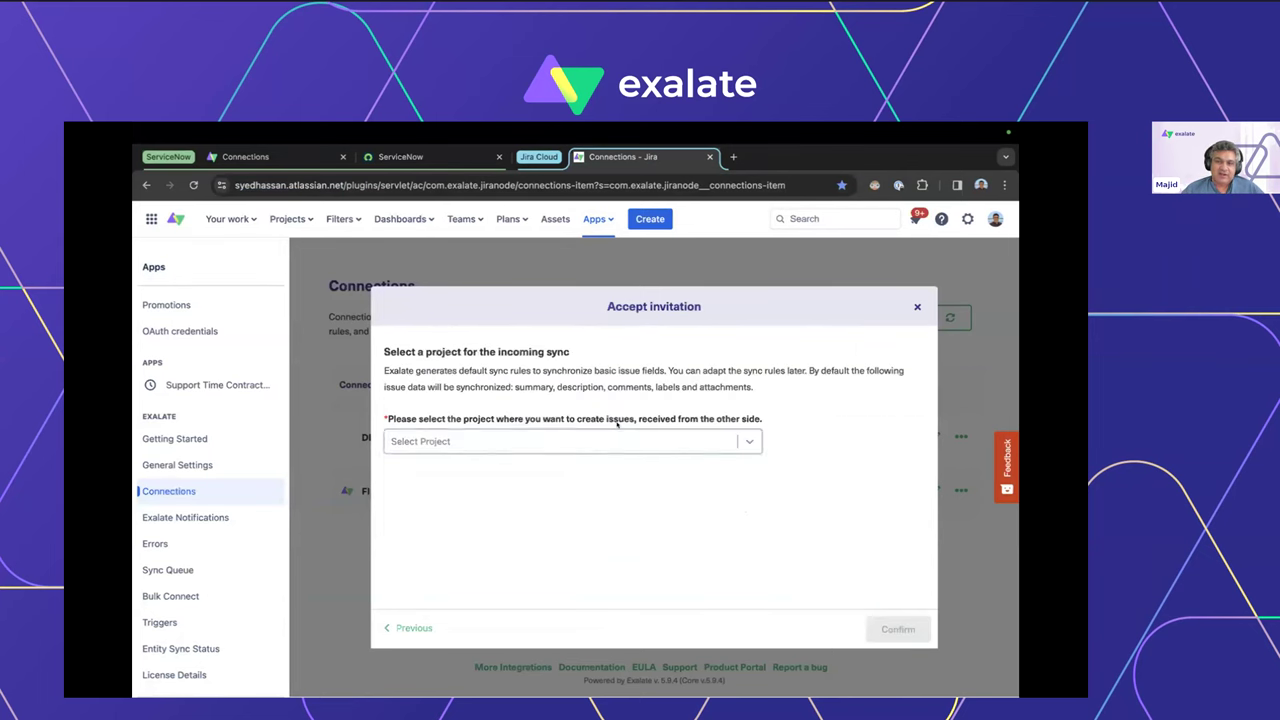
pyautogui.click(636, 443)
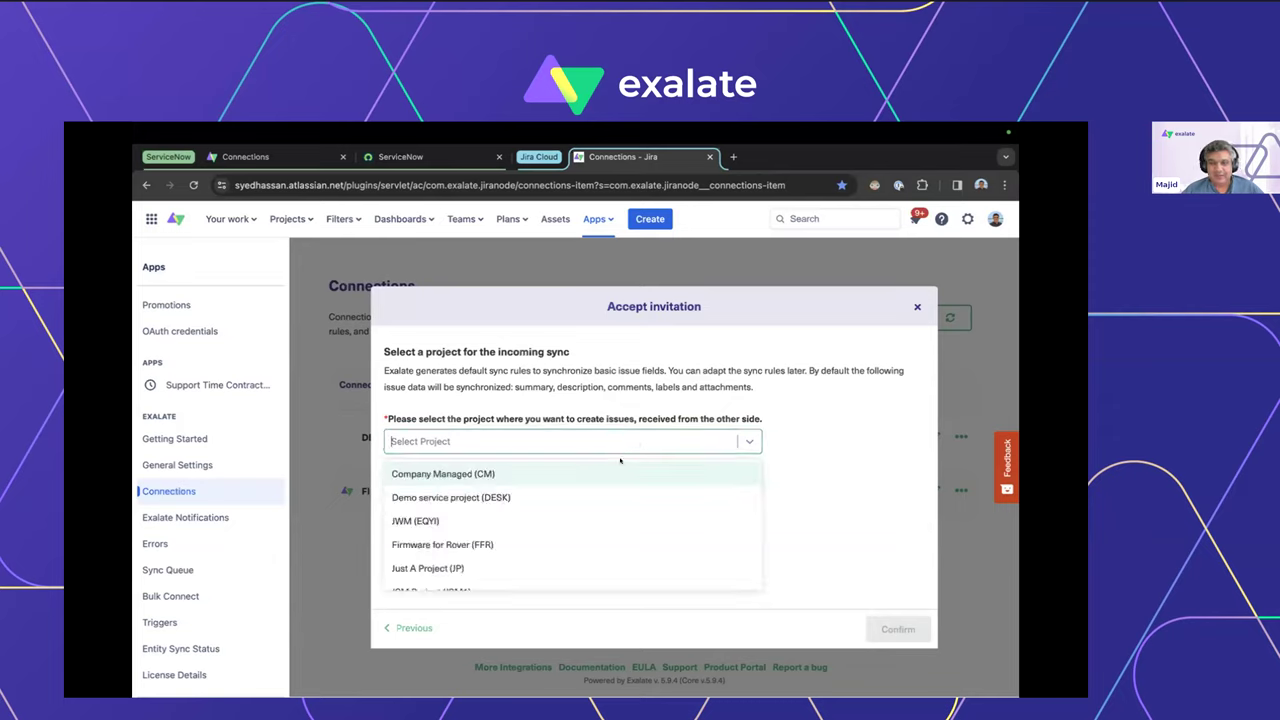
pyautogui.click(617, 473)
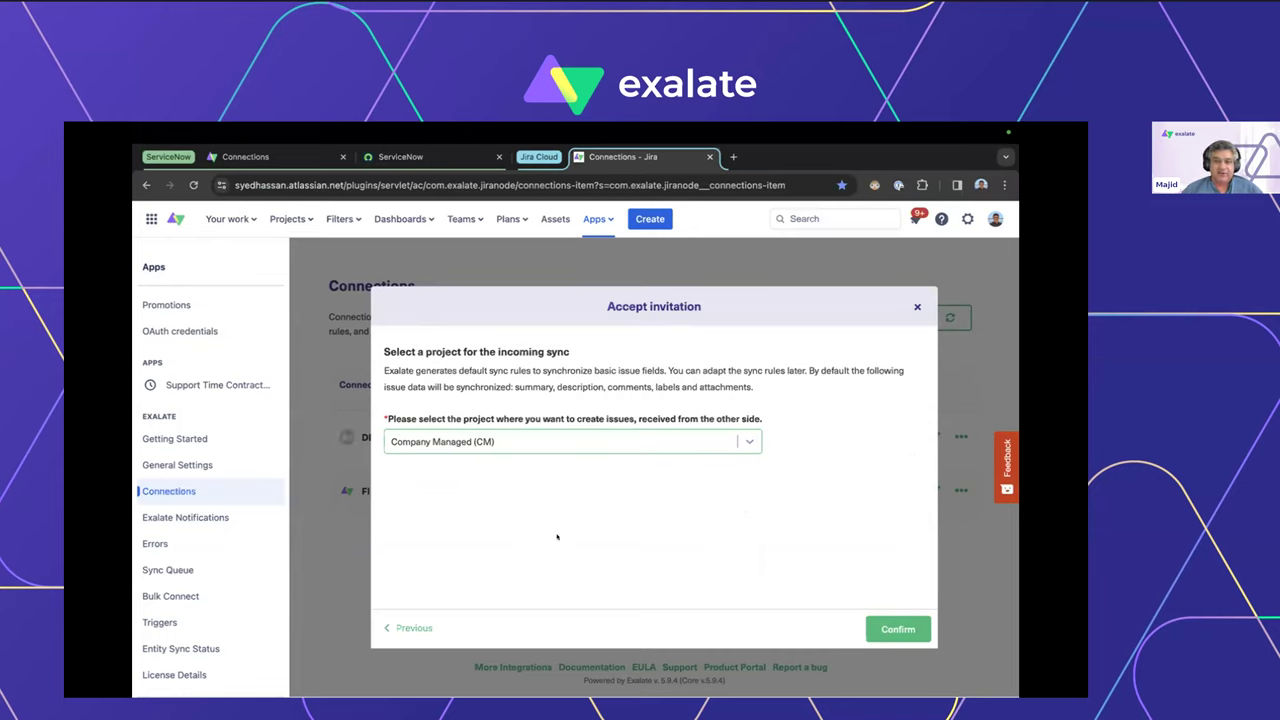
pyautogui.click(895, 629)
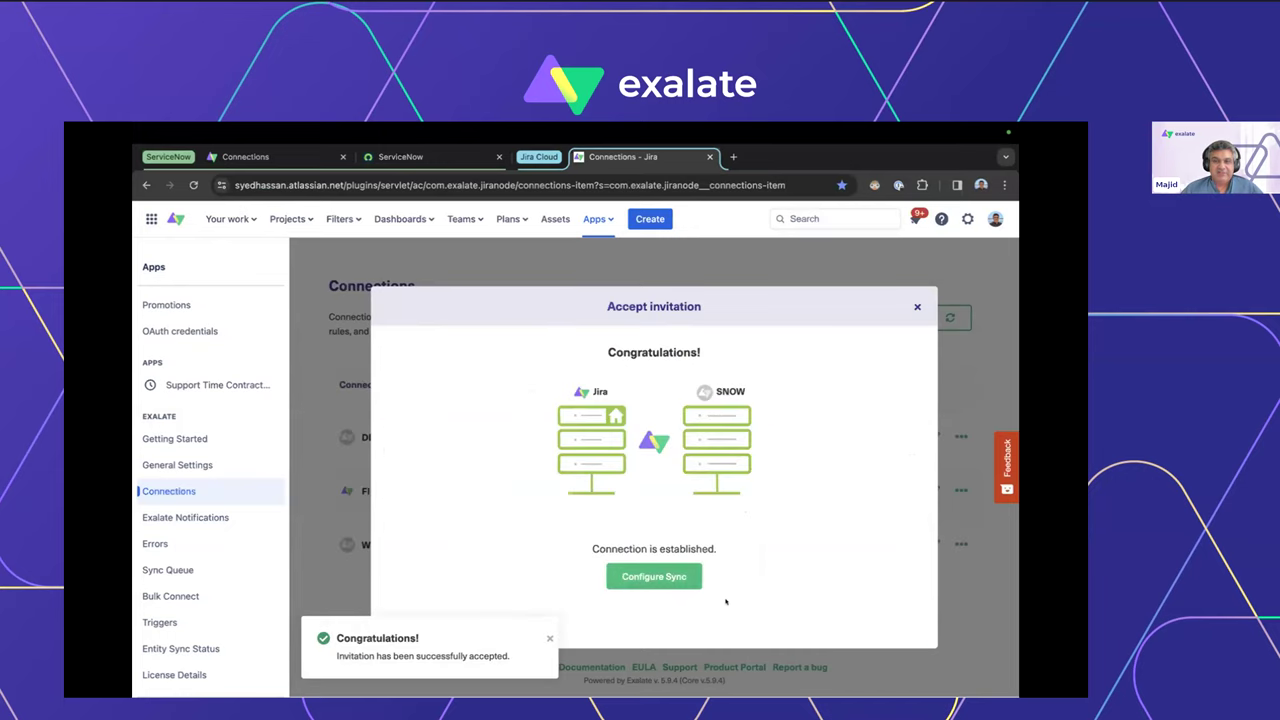
# Close the Congratulations dialog and check that WEBINAR is listed as Active.
pyautogui.click(916, 307)
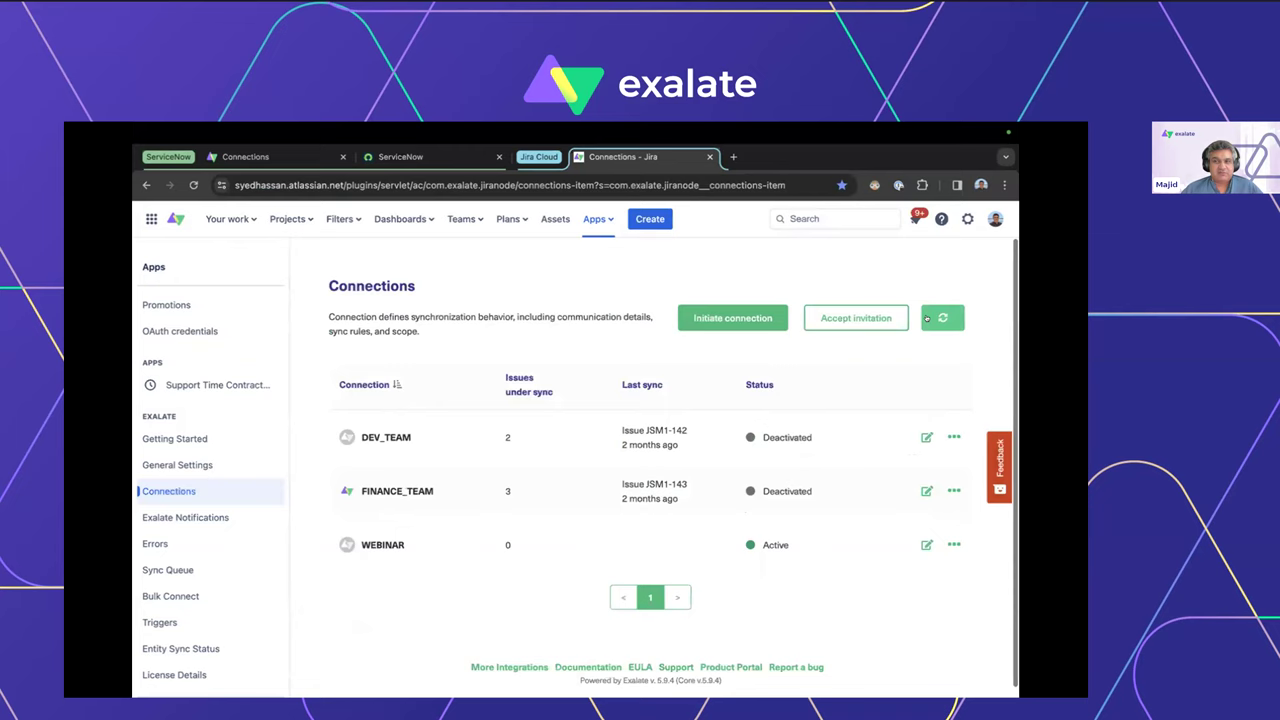
pyautogui.moveTo(797, 540); pyautogui.dragTo(762, 545)
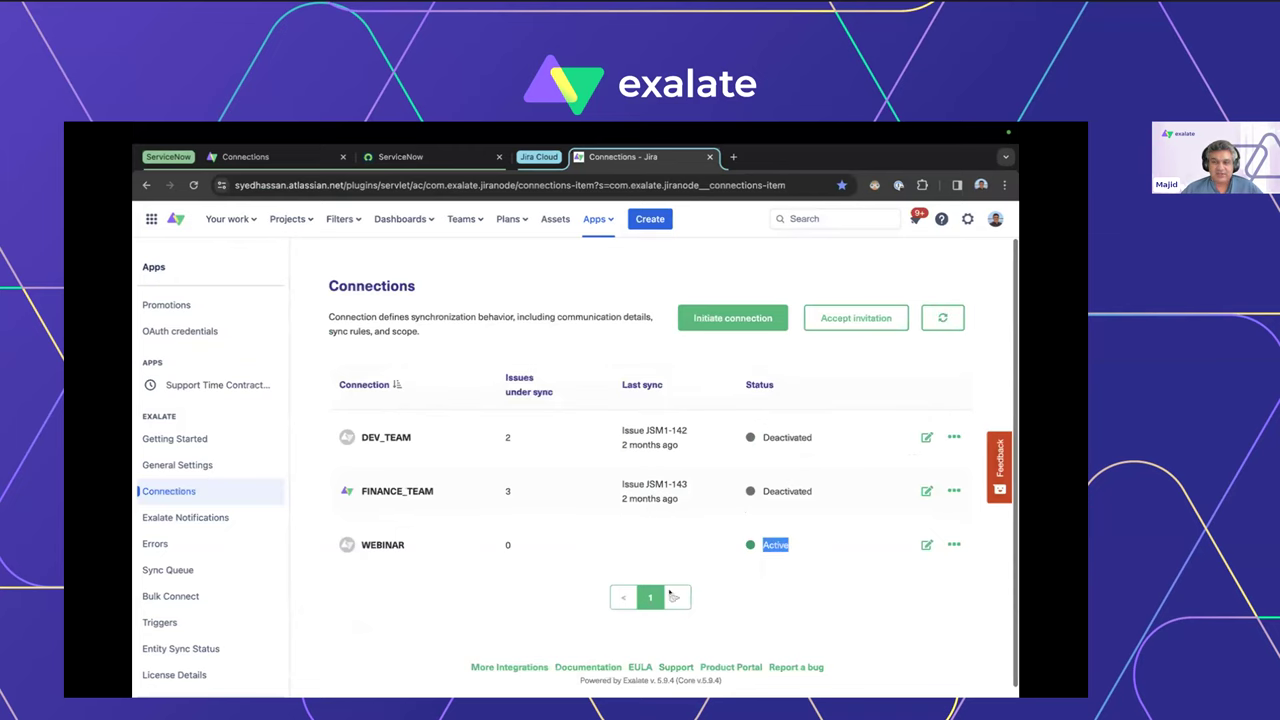
pyautogui.click(316, 158)
# Close the invitation dialog, review the WEBINAR connection's Rules scripts, and view its empty Triggers tab.
pyautogui.click(822, 611)
pyautogui.click(901, 515)
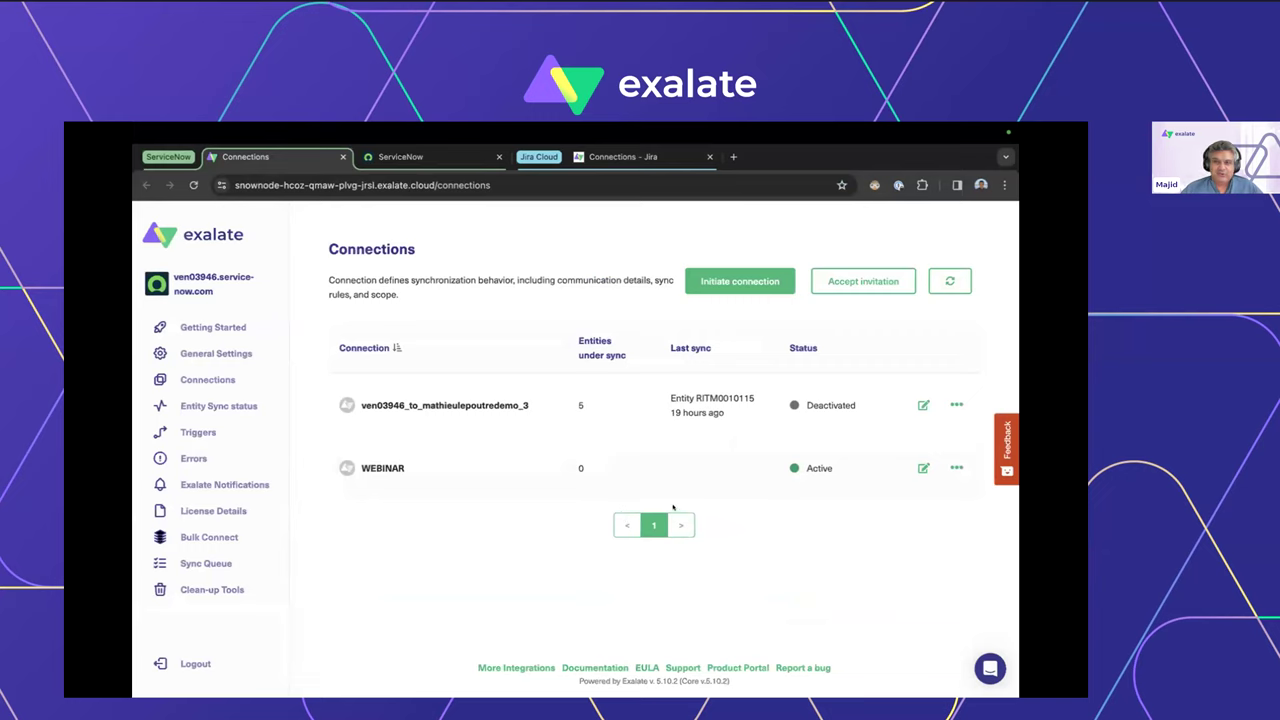
pyautogui.click(922, 469)
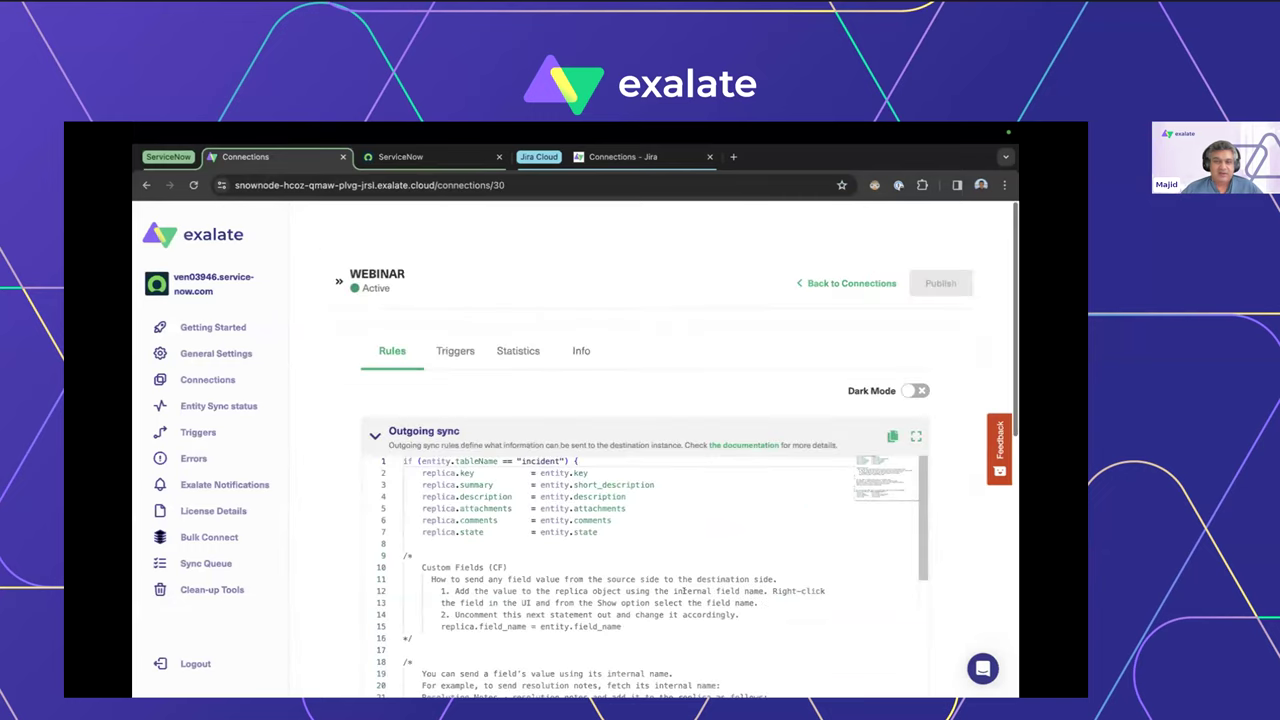
pyautogui.scroll(-3, 400, 478)
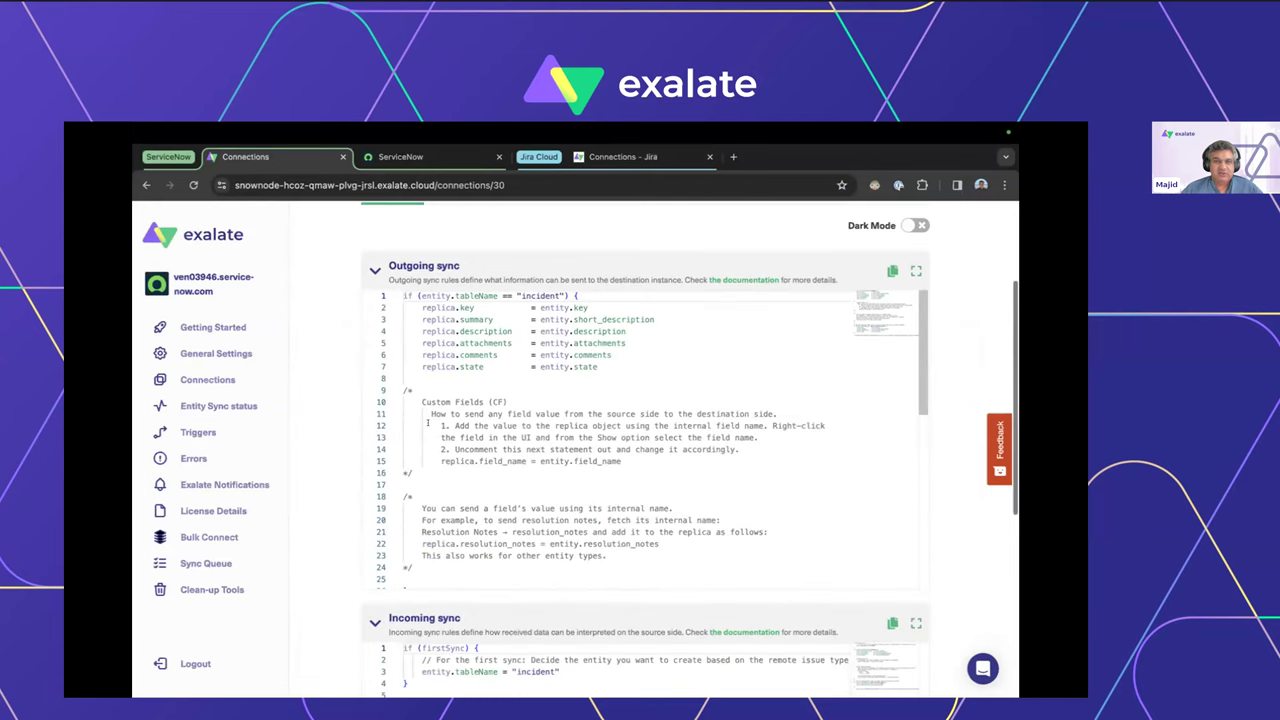
pyautogui.scroll(3, 378, 440)
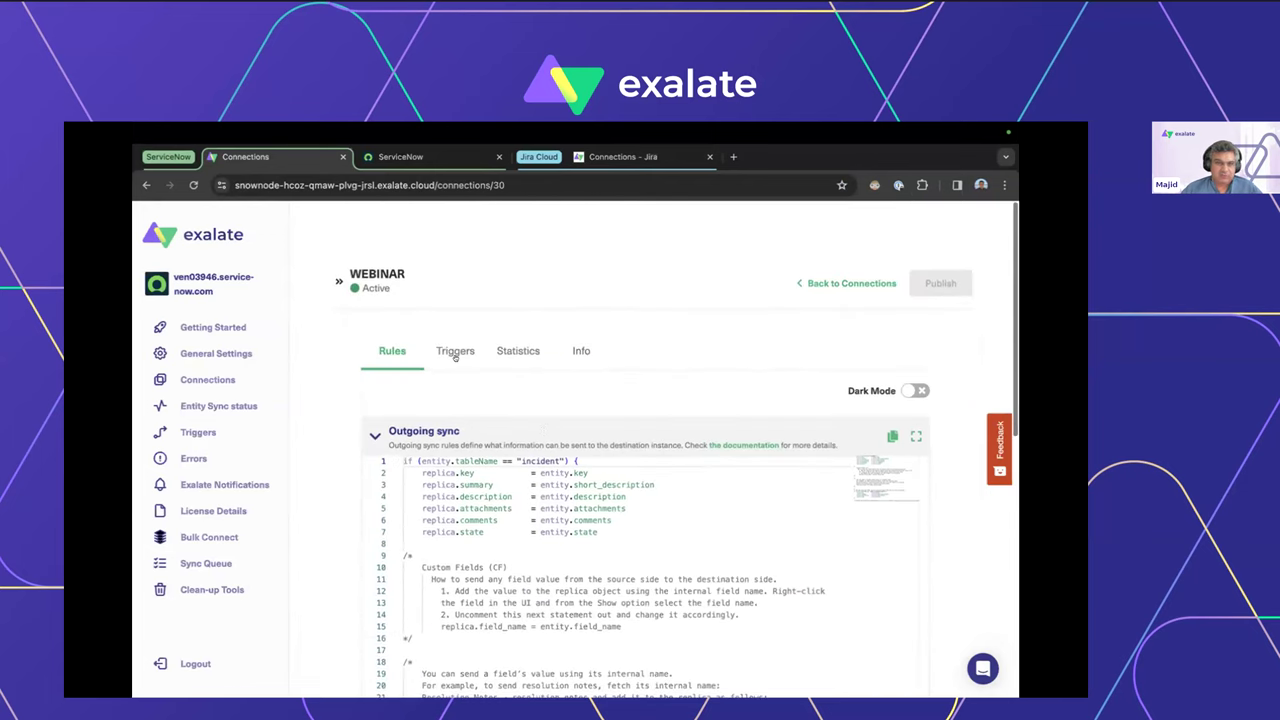
pyautogui.click(454, 356)
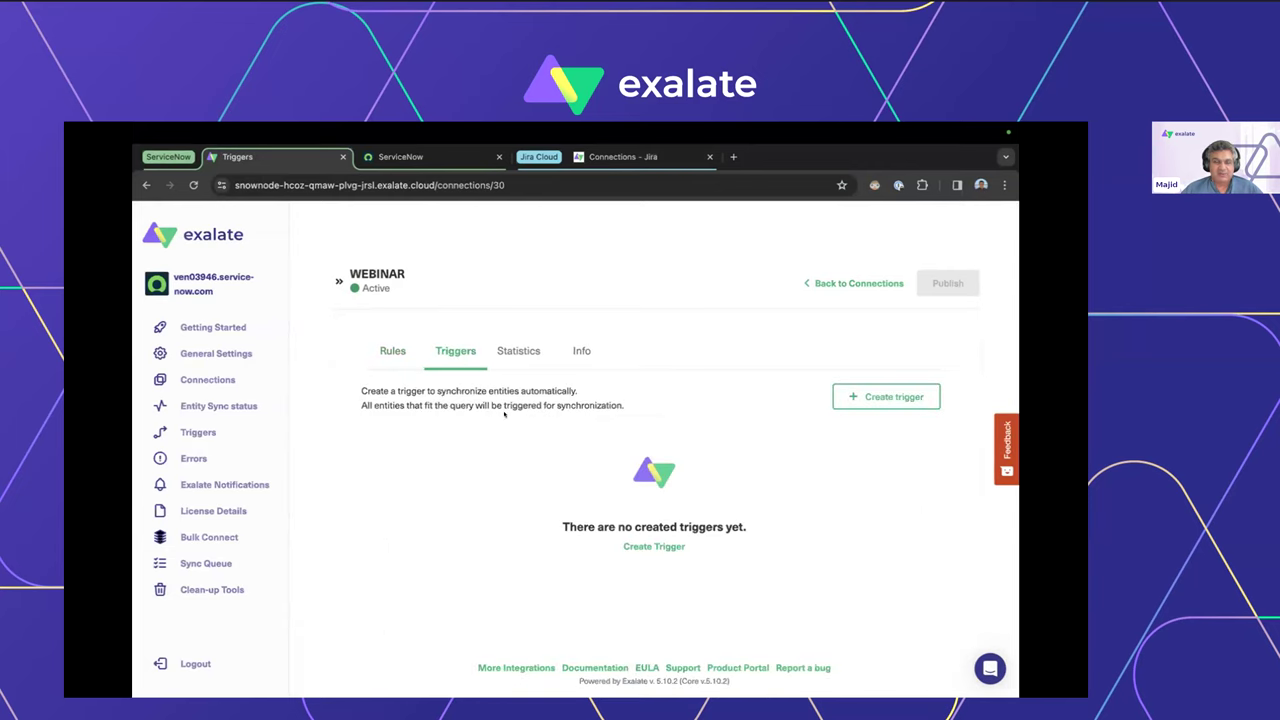
# Add an active incident trigger to WEBINAR with the condition u_sync_this=1.
pyautogui.click(875, 398)
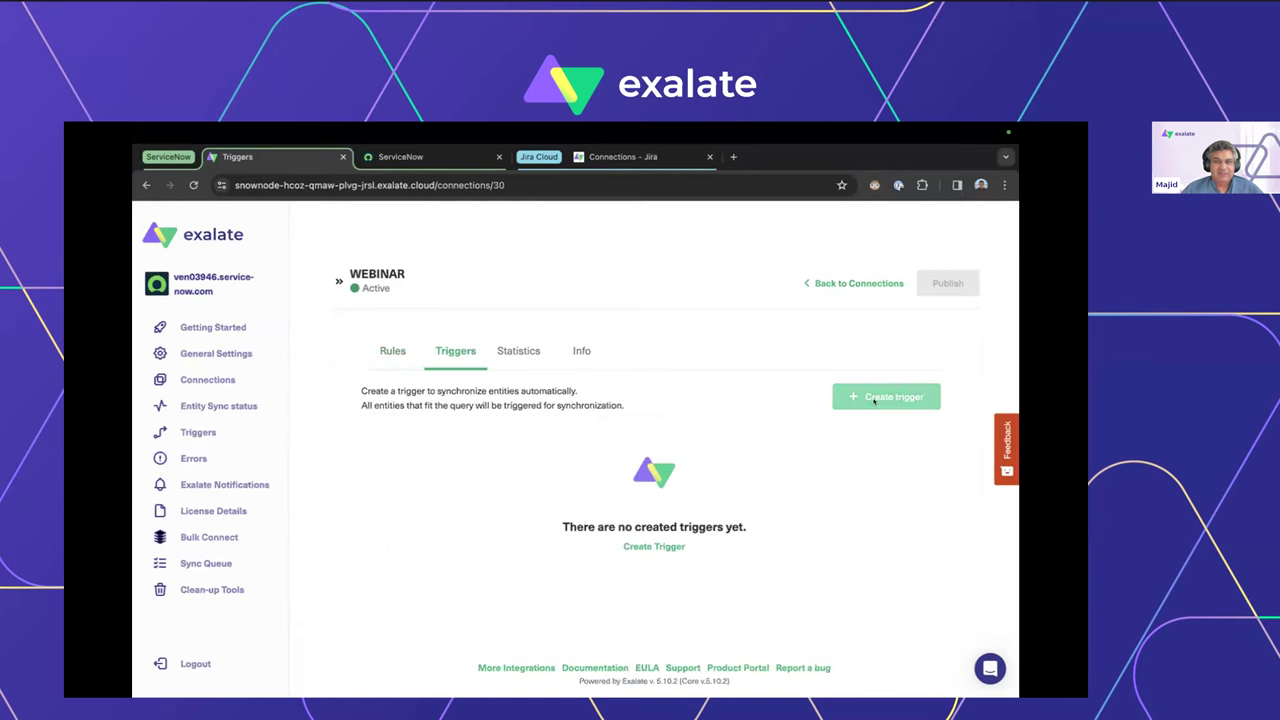
pyautogui.click(447, 481)
pyautogui.write('u')
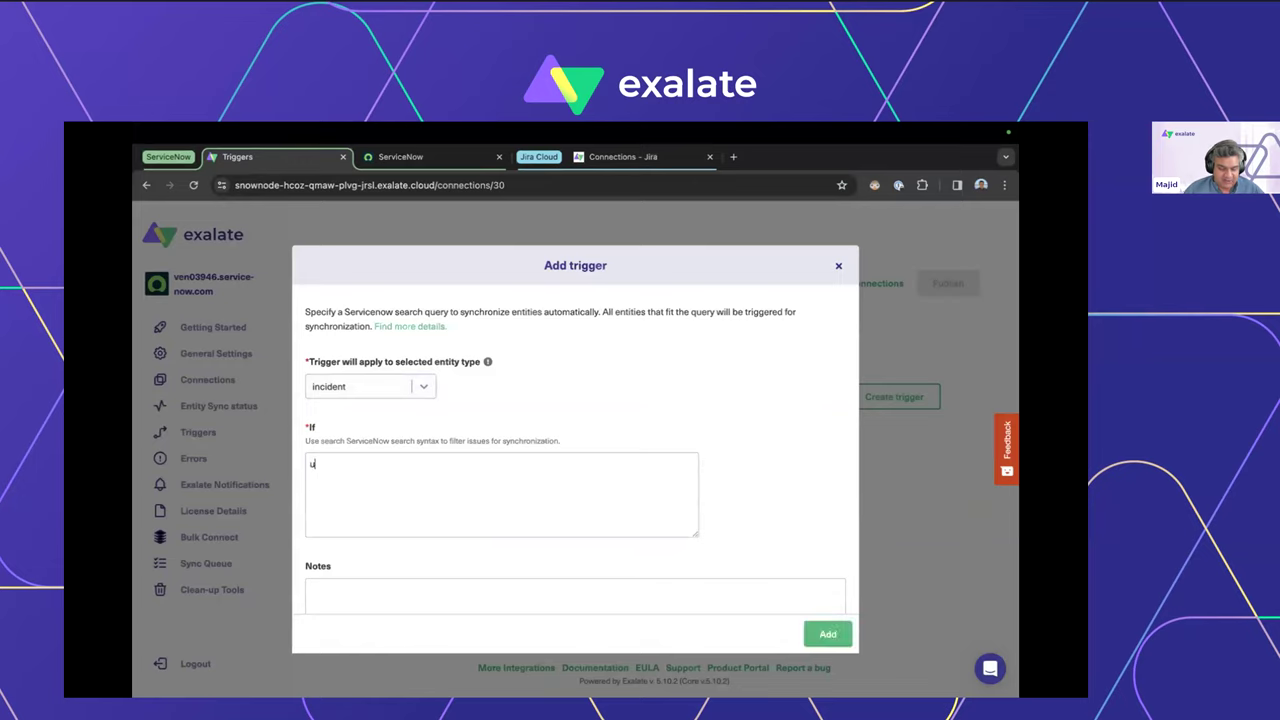
pyautogui.write('_sync_this=1')
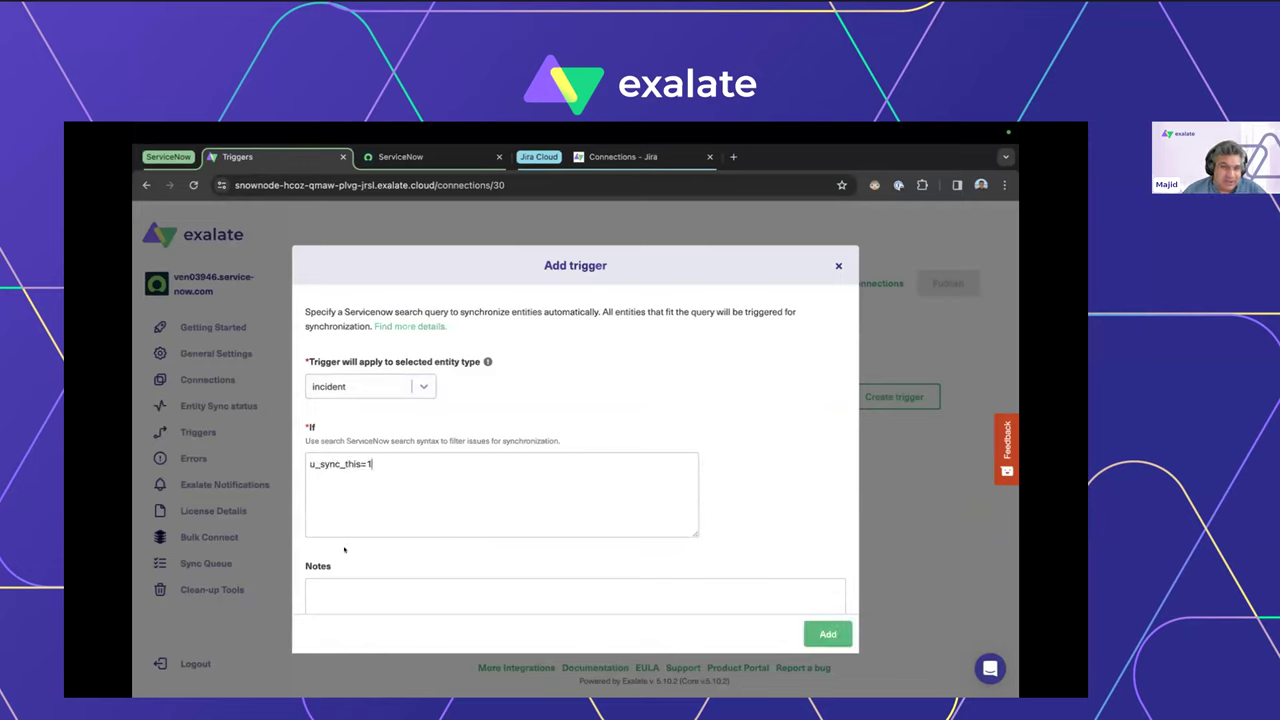
pyautogui.scroll(-2, 344, 549)
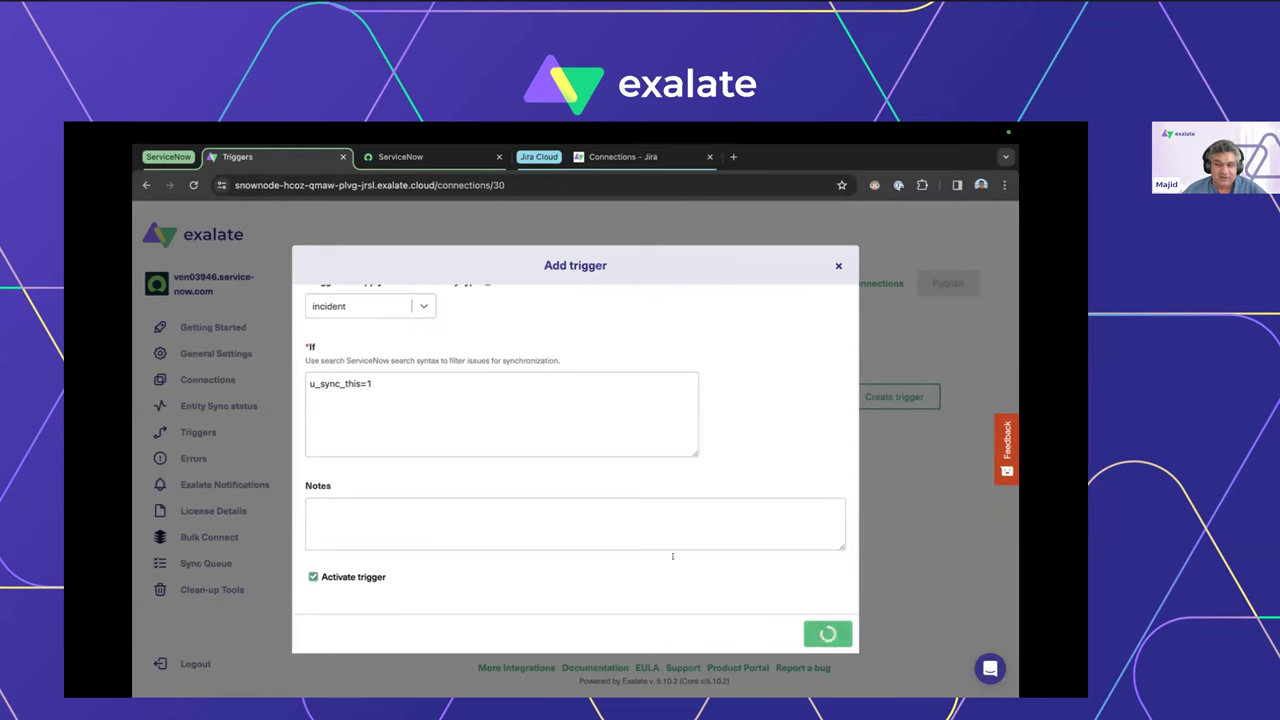
pyautogui.moveTo(617, 507); pyautogui.dragTo(547, 506)
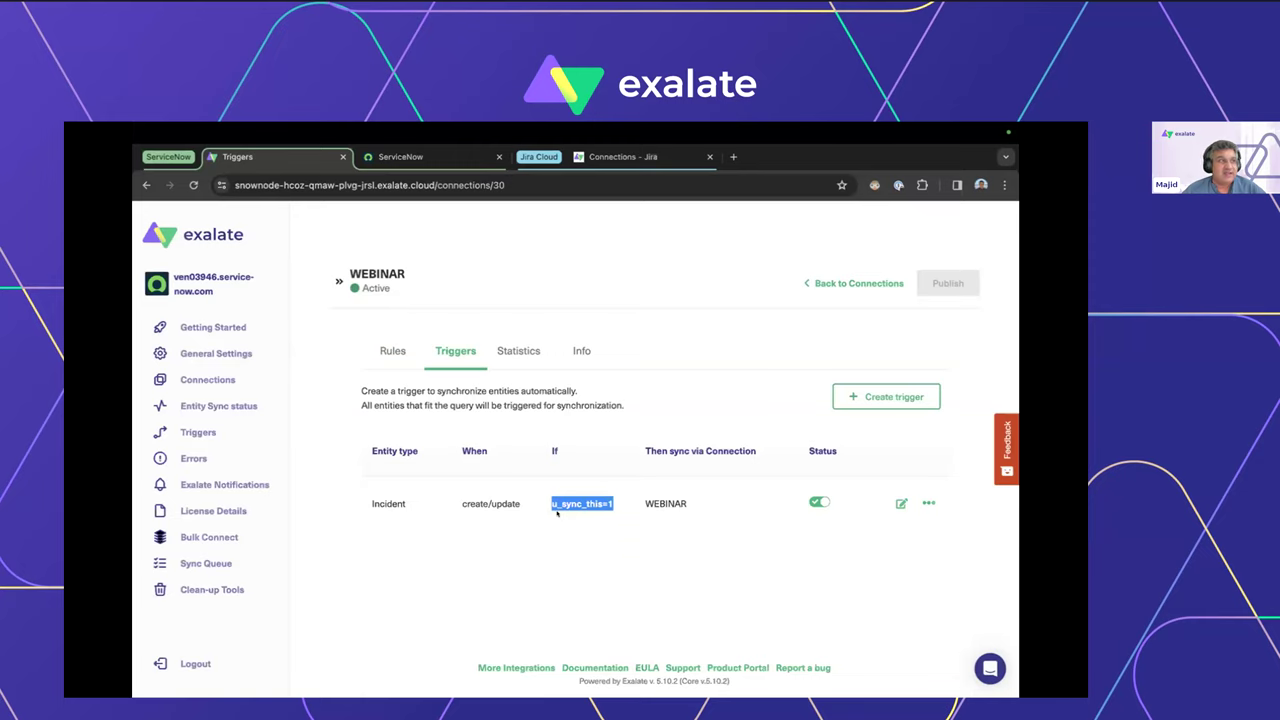
pyautogui.click(400, 157)
# Filter ServiceNow's All menu for incident and open the Incident > All list.
pyautogui.click(258, 216)
pyautogui.press('BackSpace')
pyautogui.write('incident')
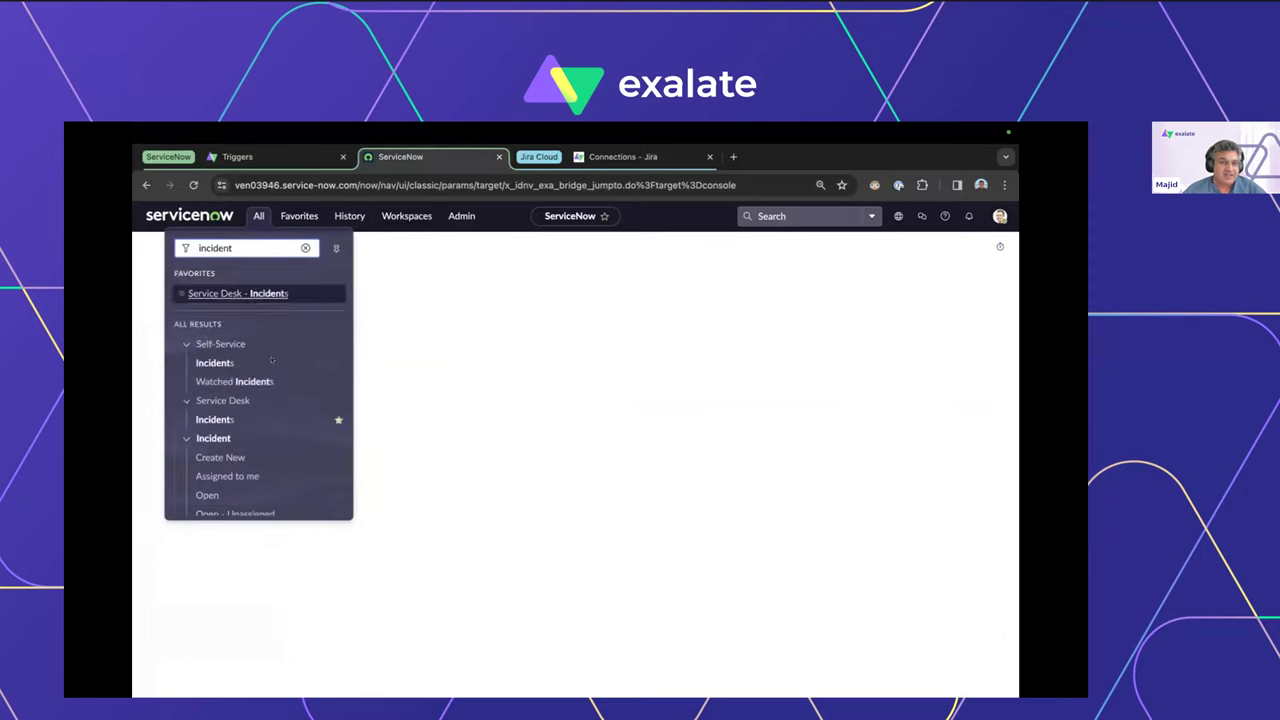
pyautogui.scroll(-3, 271, 360)
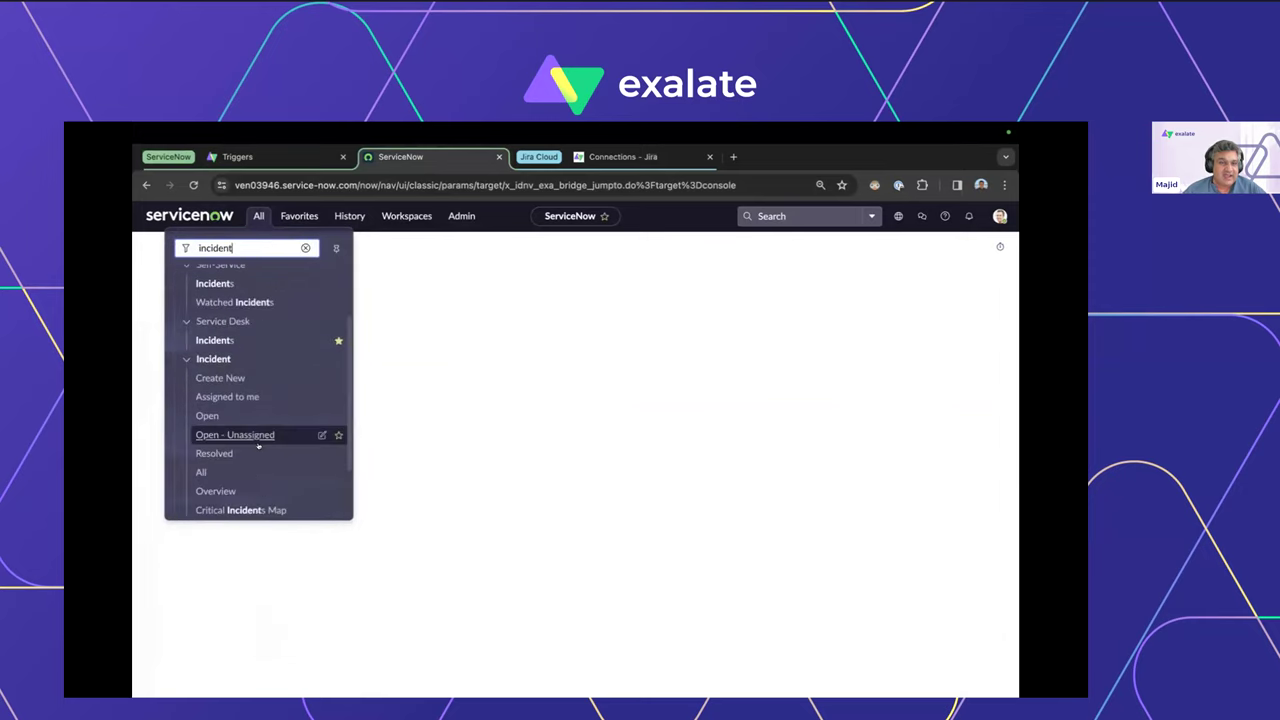
pyautogui.click(265, 420)
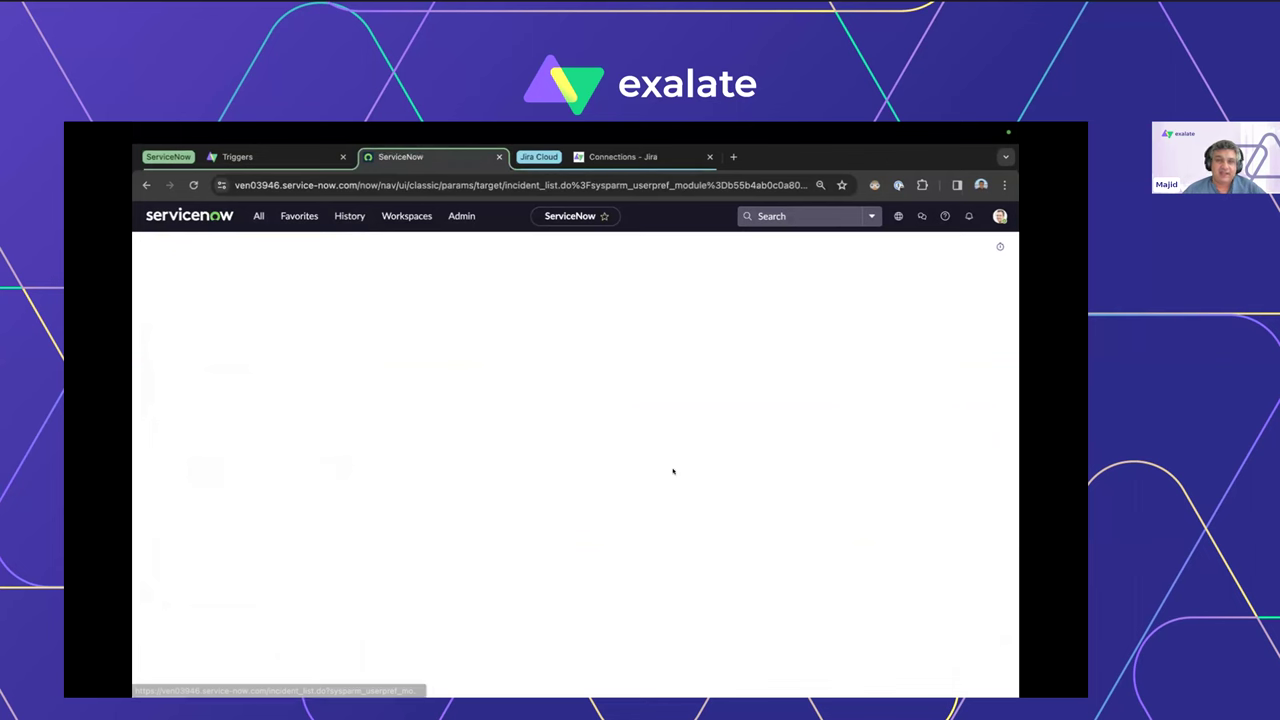
pyautogui.click(998, 244)
# Pick a caller and enter short description 'Webinar ticket 1' with description 'asd fasd fas'.
pyautogui.click(337, 296)
pyautogui.click(344, 484)
pyautogui.click(314, 455)
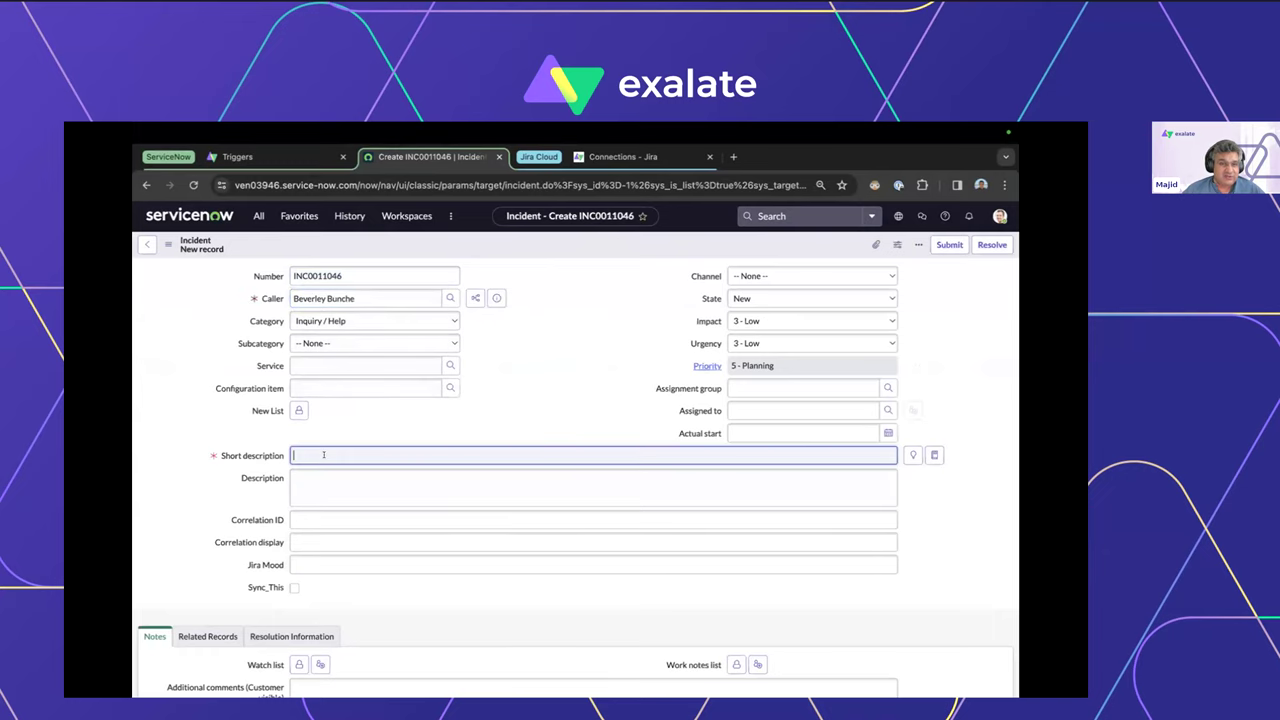
pyautogui.write('Webinar ticket 1')
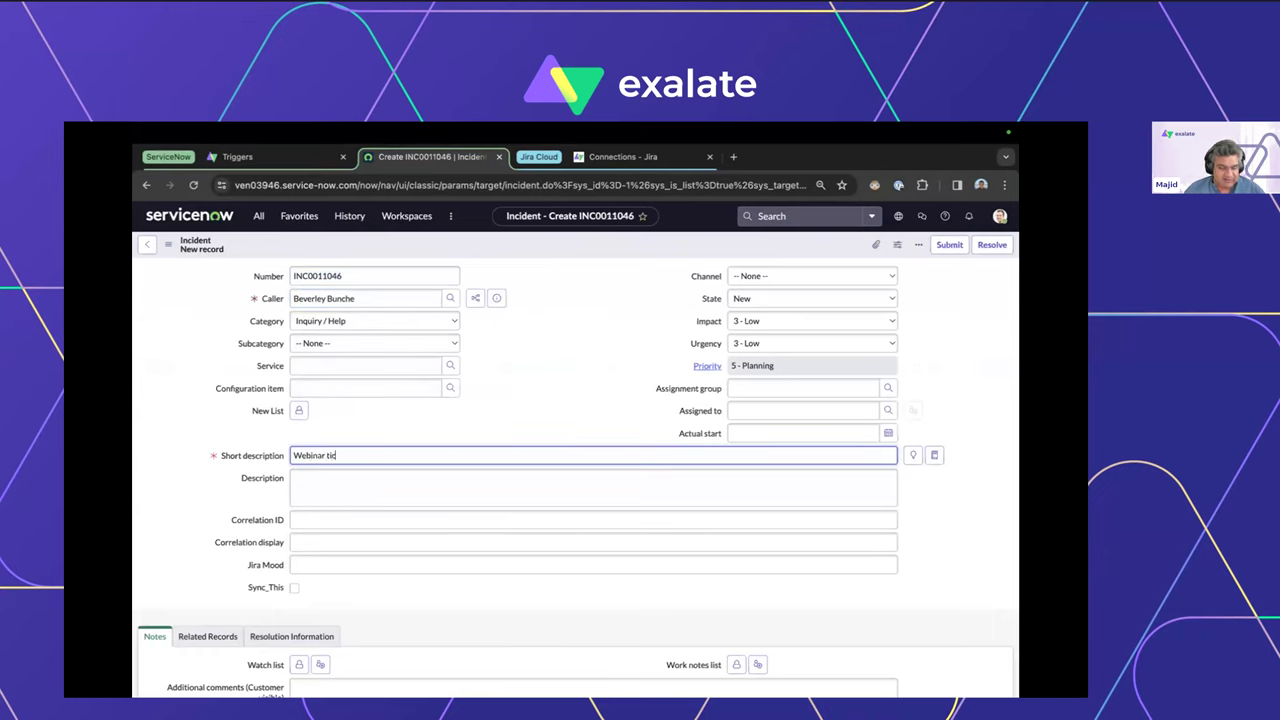
pyautogui.click(345, 492)
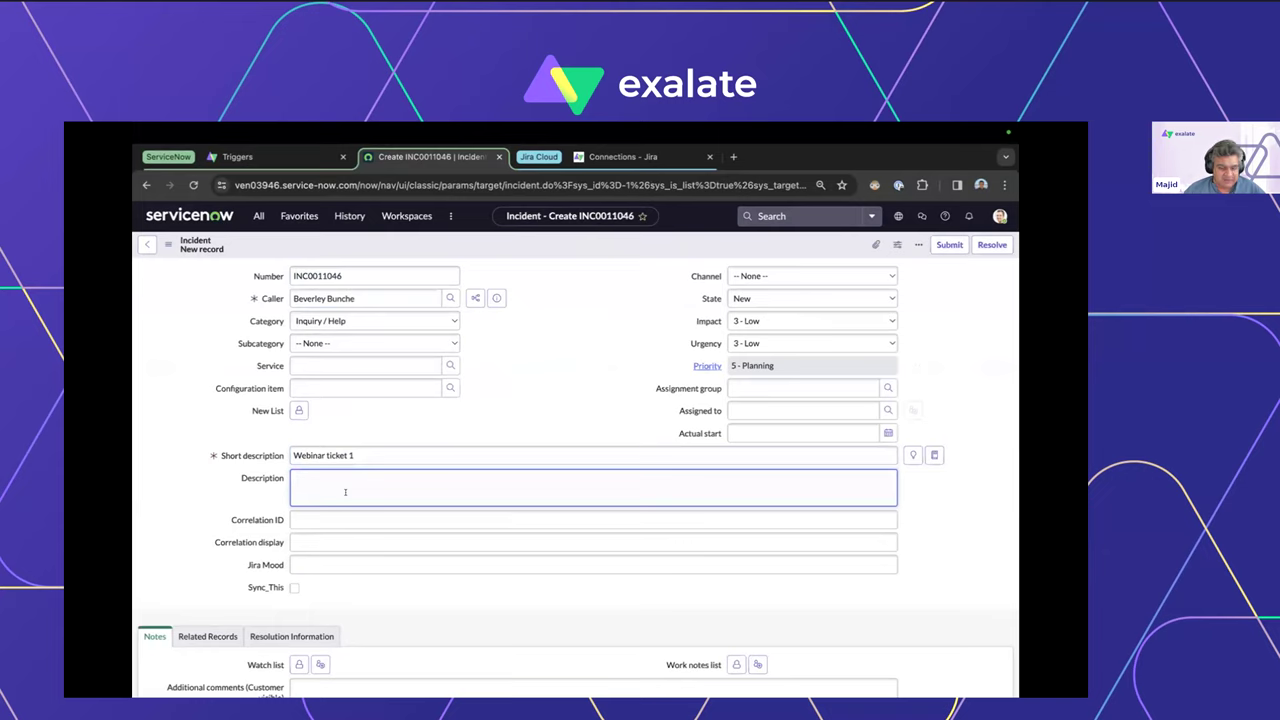
pyautogui.write('asd fasd fas')
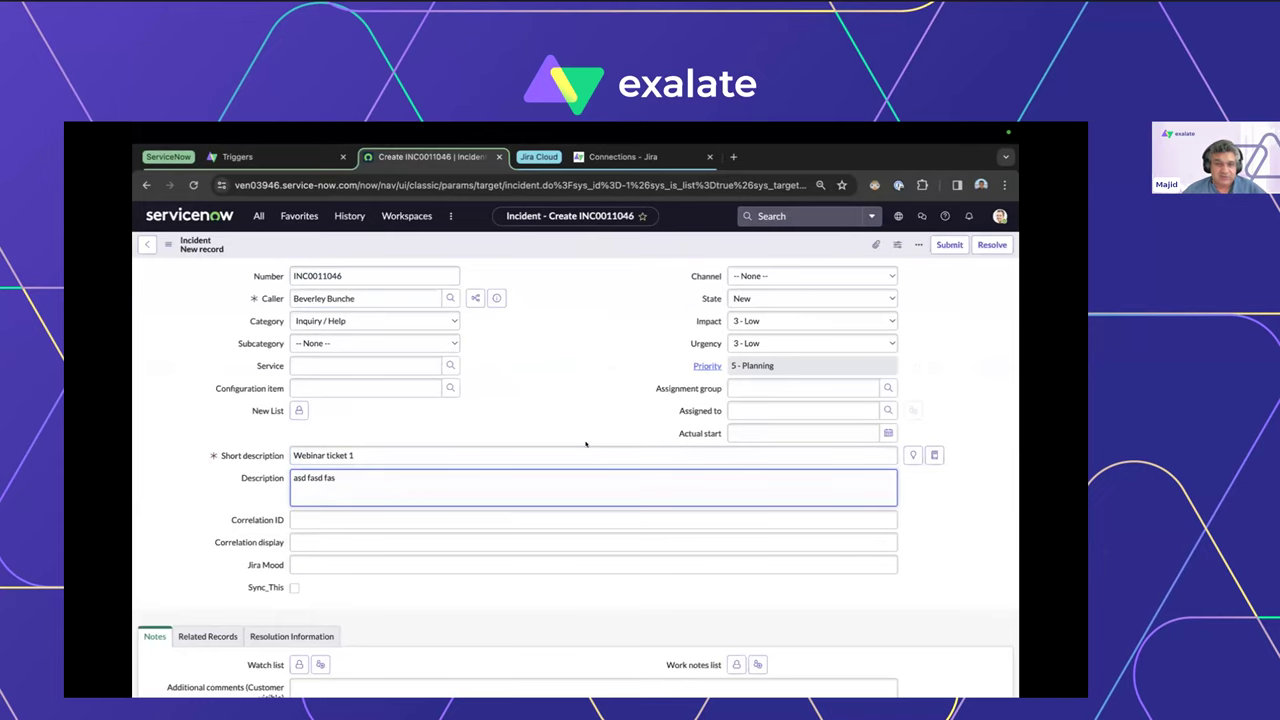
# Check Sync_This, save incident INC0011046, and return to Jira.
pyautogui.doubleClick(265, 588)
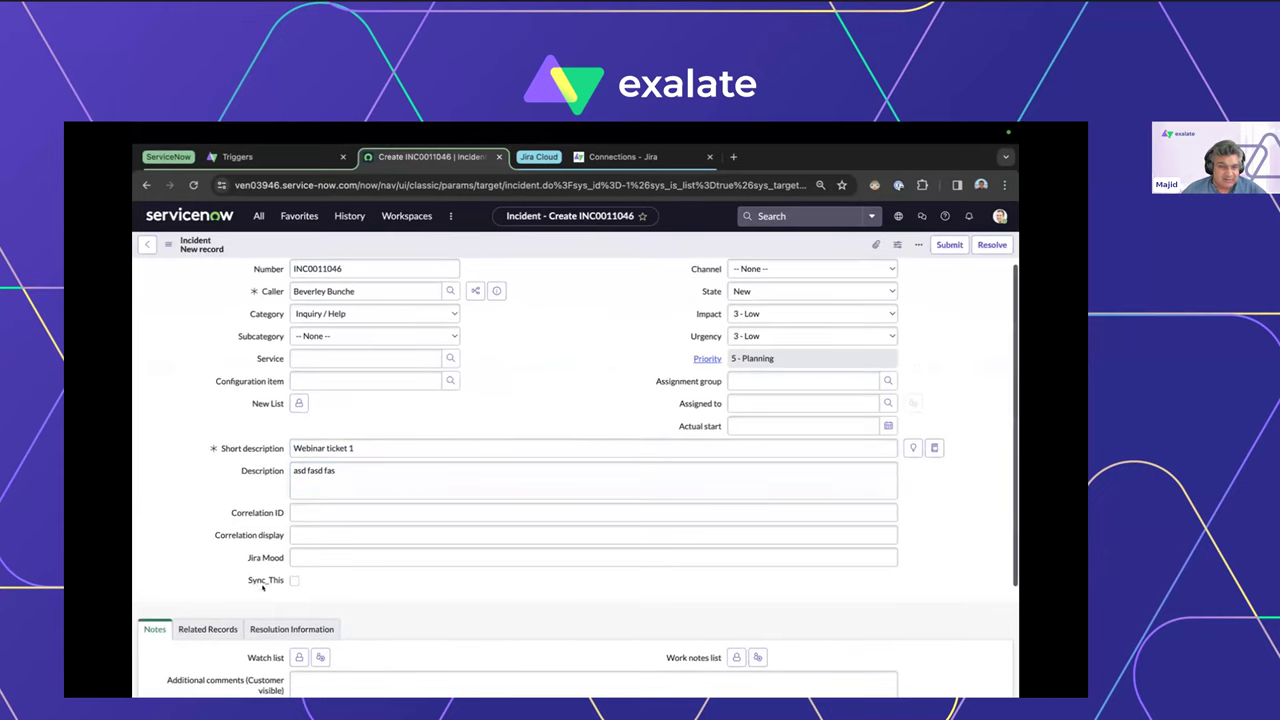
pyautogui.rightClick(268, 584)
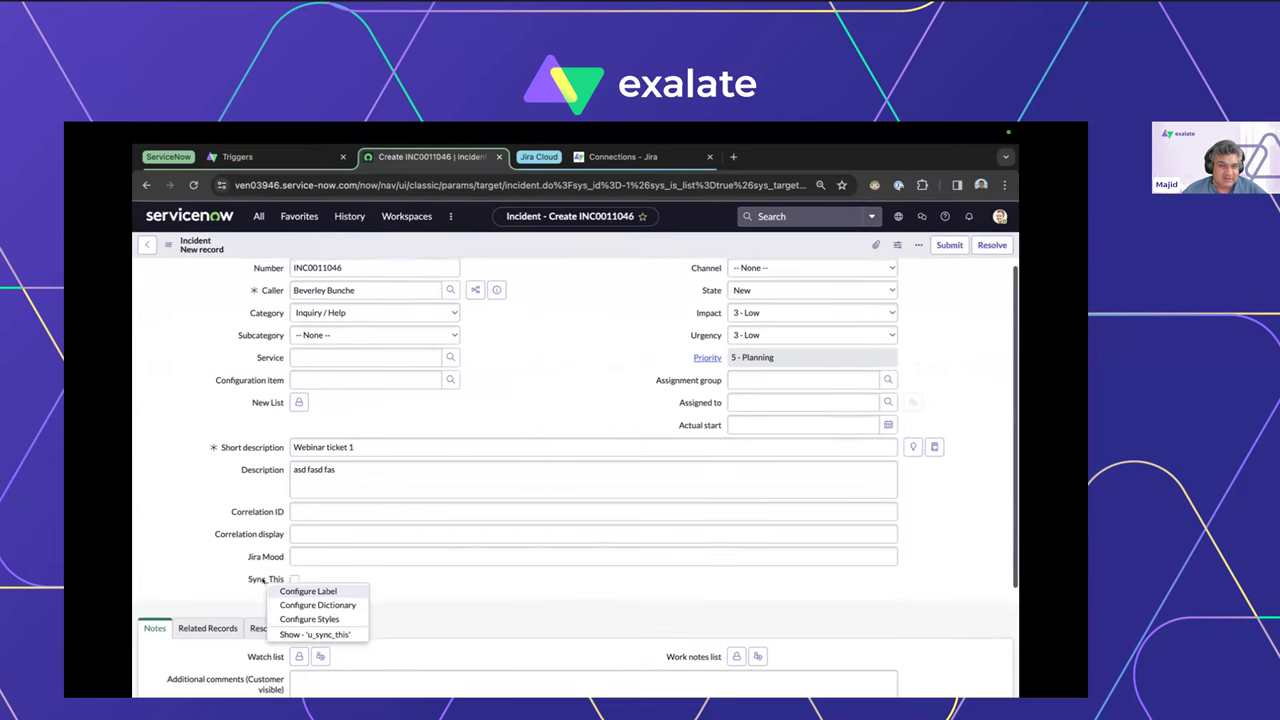
pyautogui.click(422, 612)
pyautogui.click(295, 582)
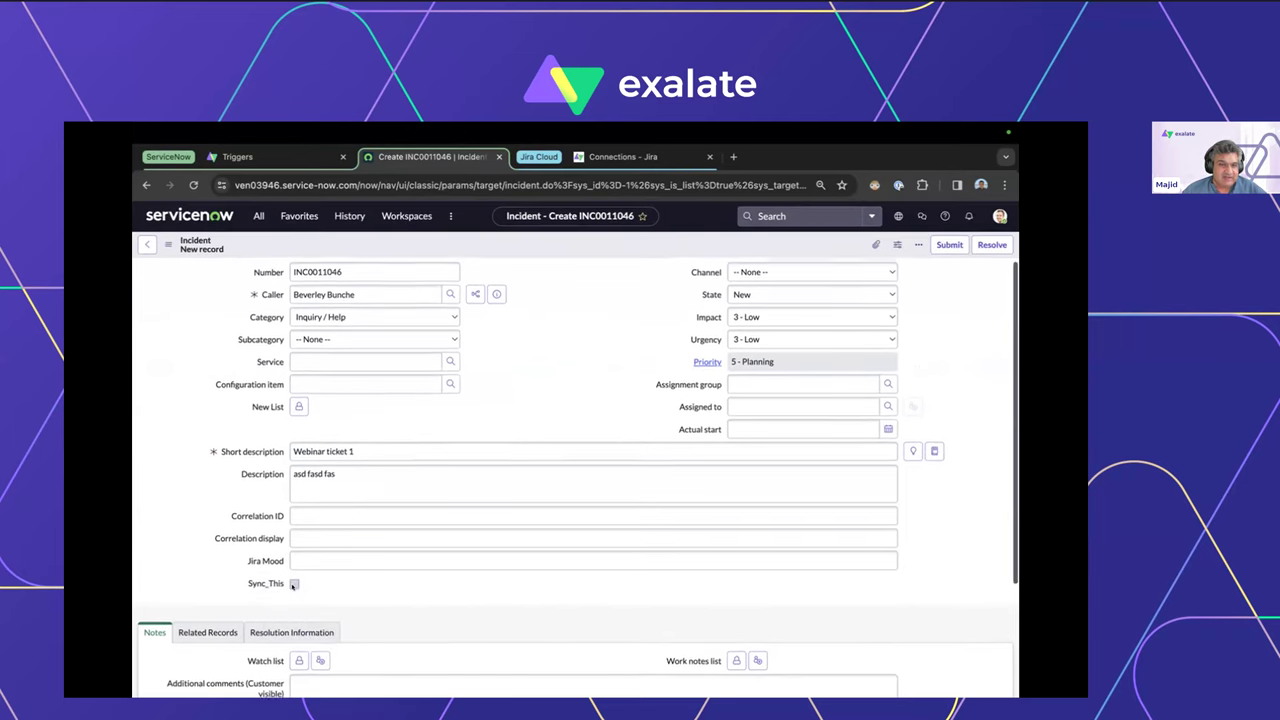
pyautogui.rightClick(532, 252)
pyautogui.click(540, 257)
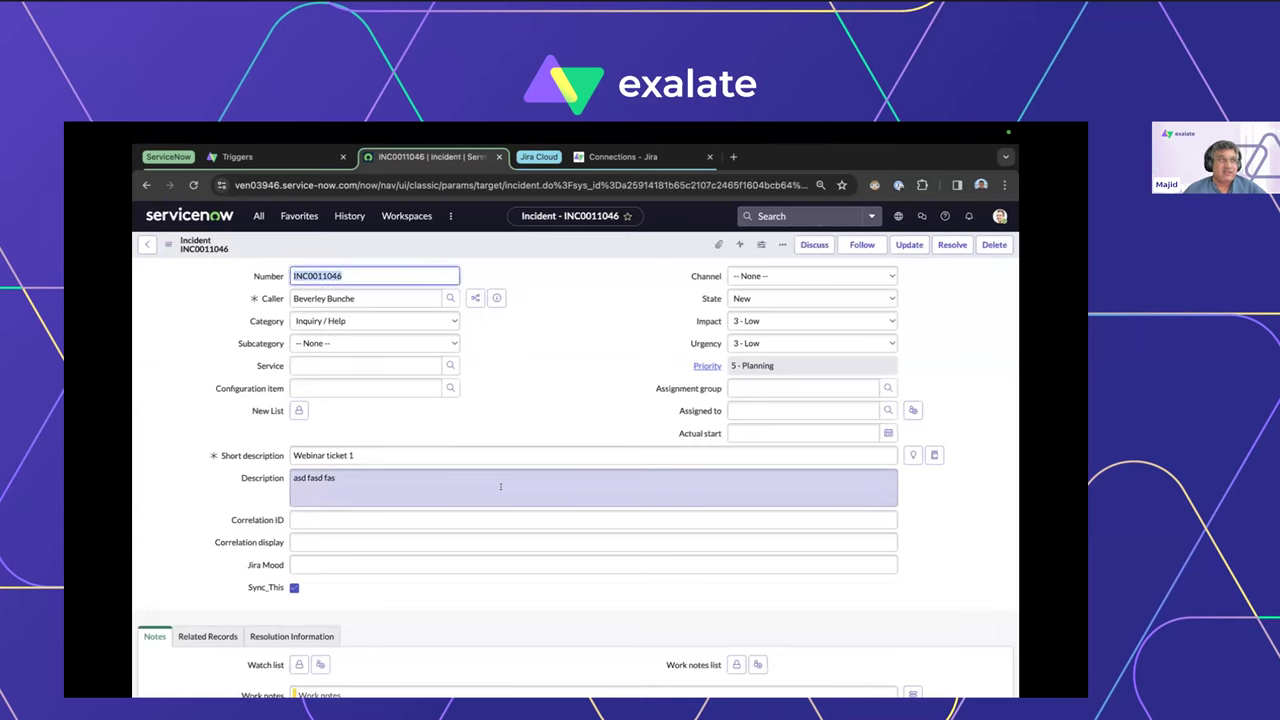
pyautogui.moveTo(559, 672)
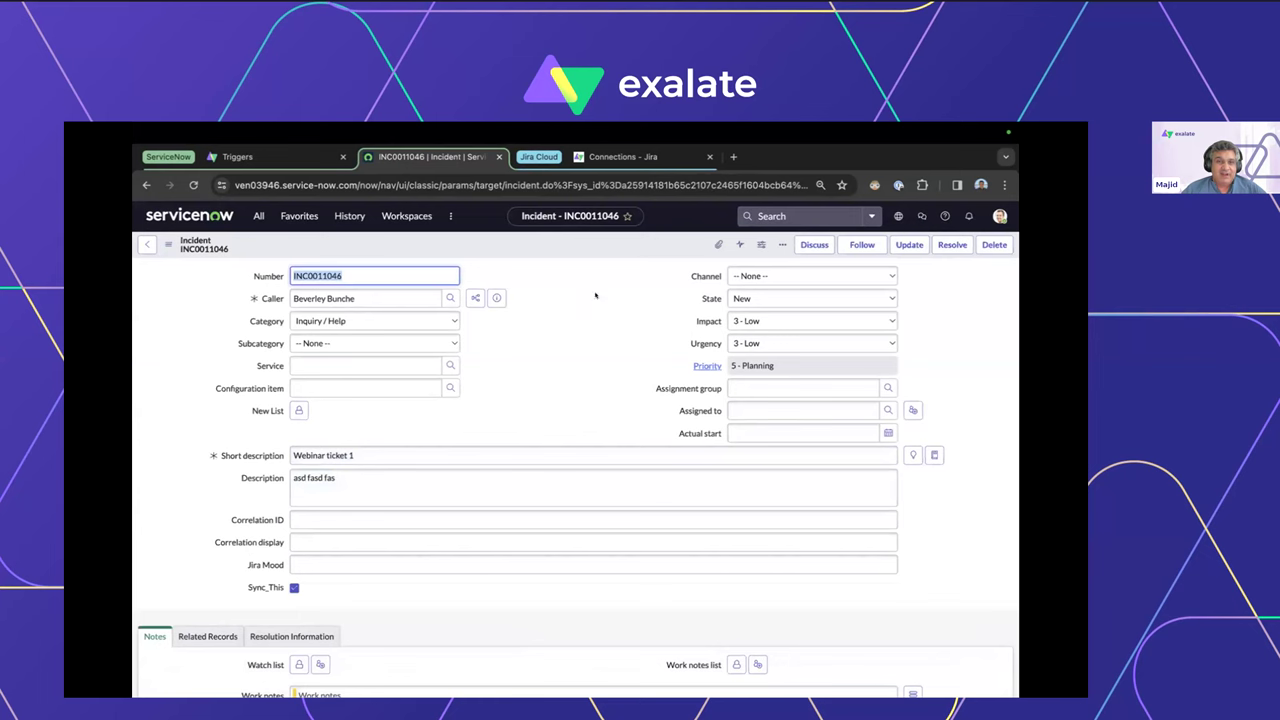
pyautogui.click(615, 157)
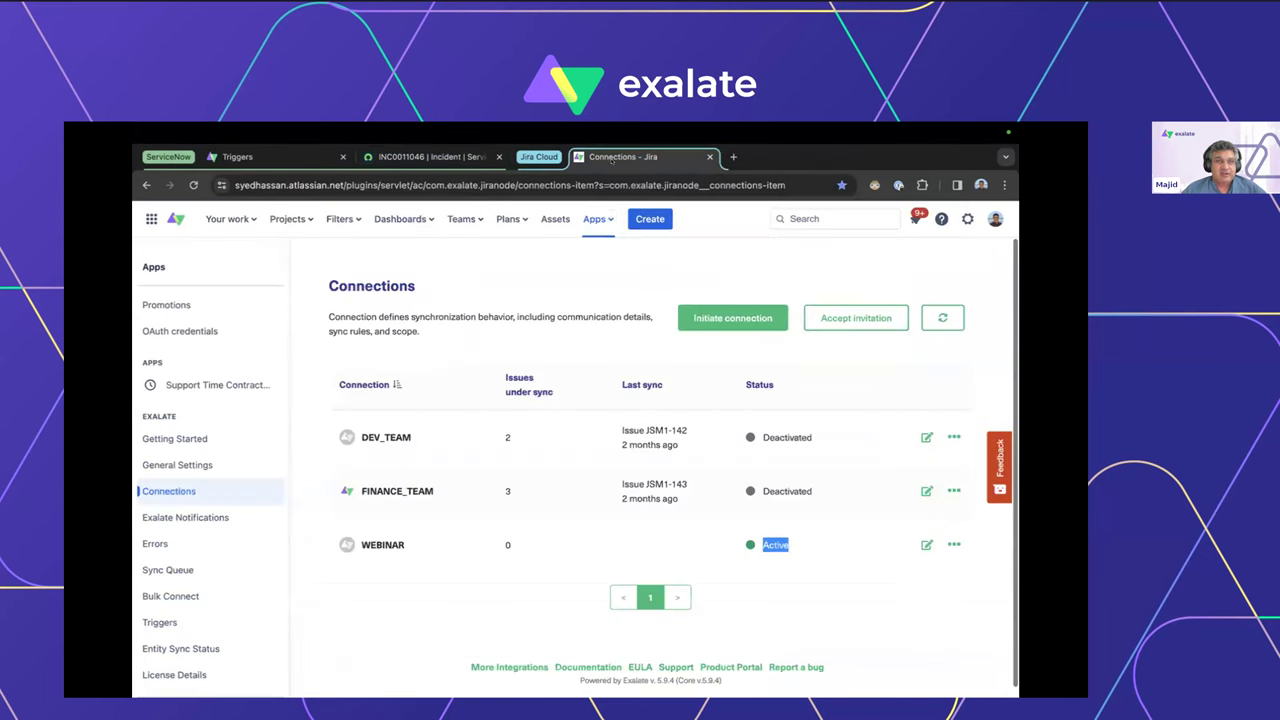
# Open the synced 'Webinar ticket 1' issue from the Company Managed (CM) project's issue list.
pyautogui.click(298, 221)
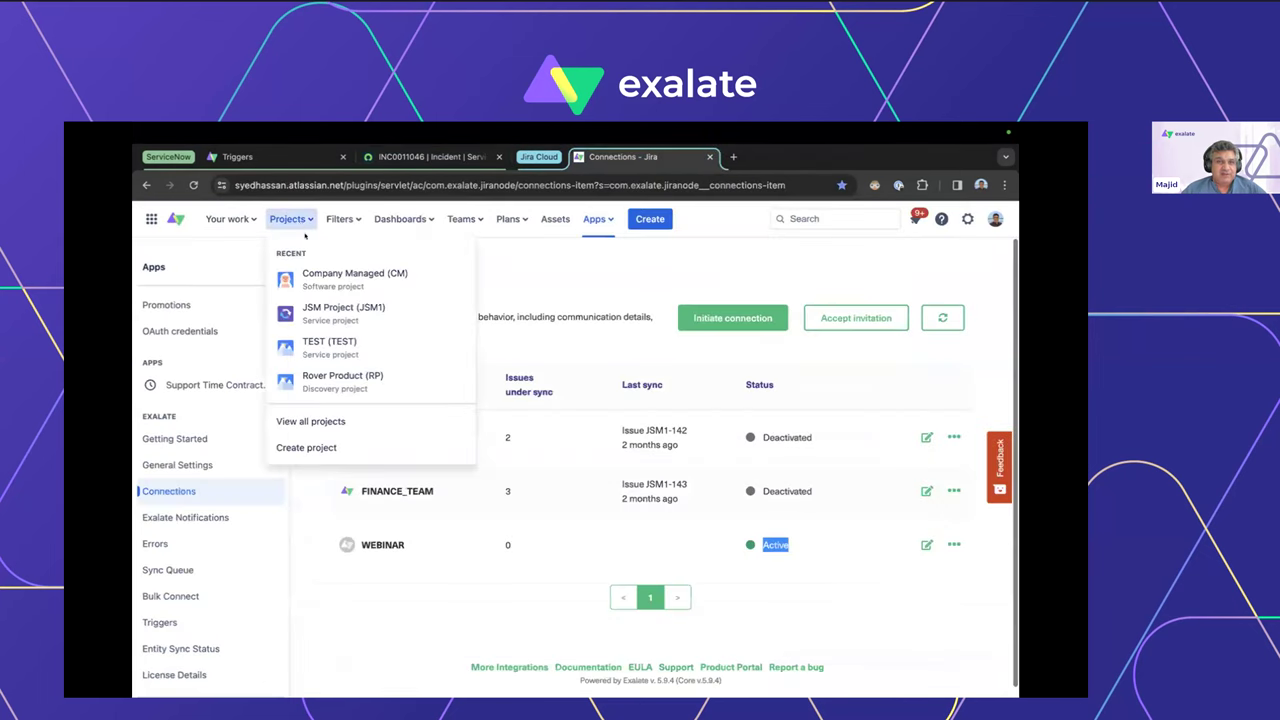
pyautogui.click(352, 276)
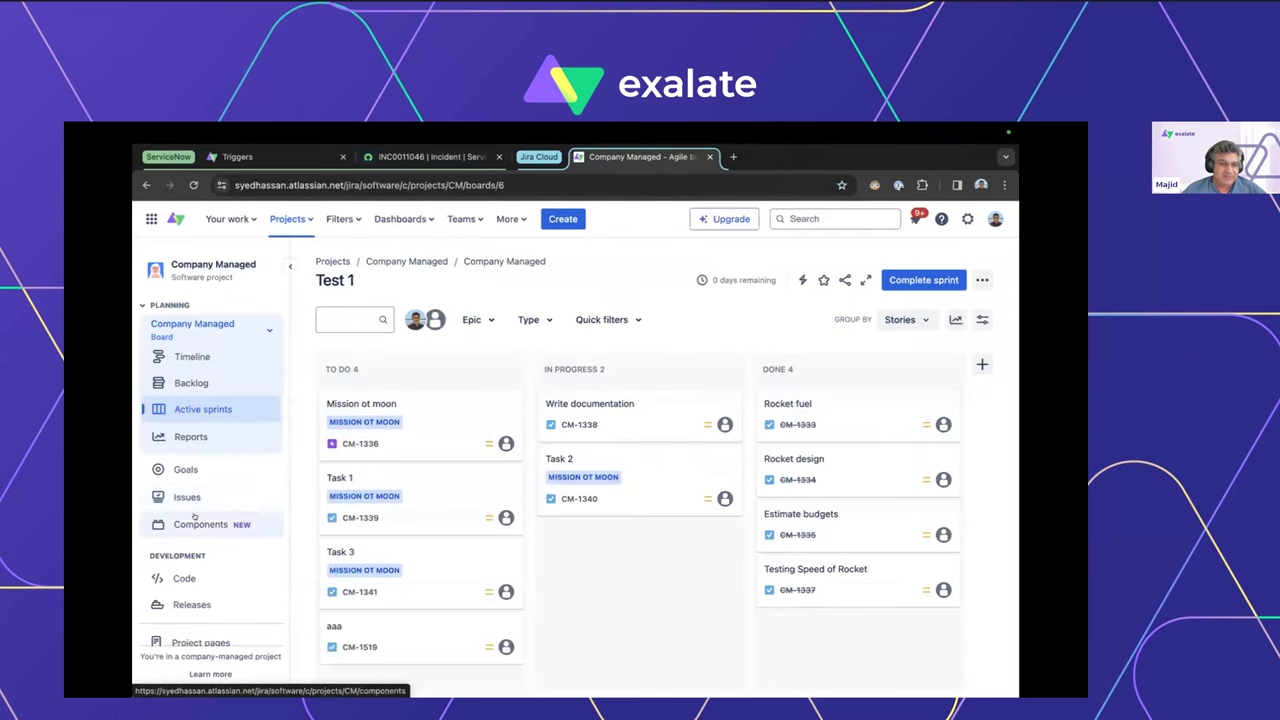
pyautogui.click(189, 498)
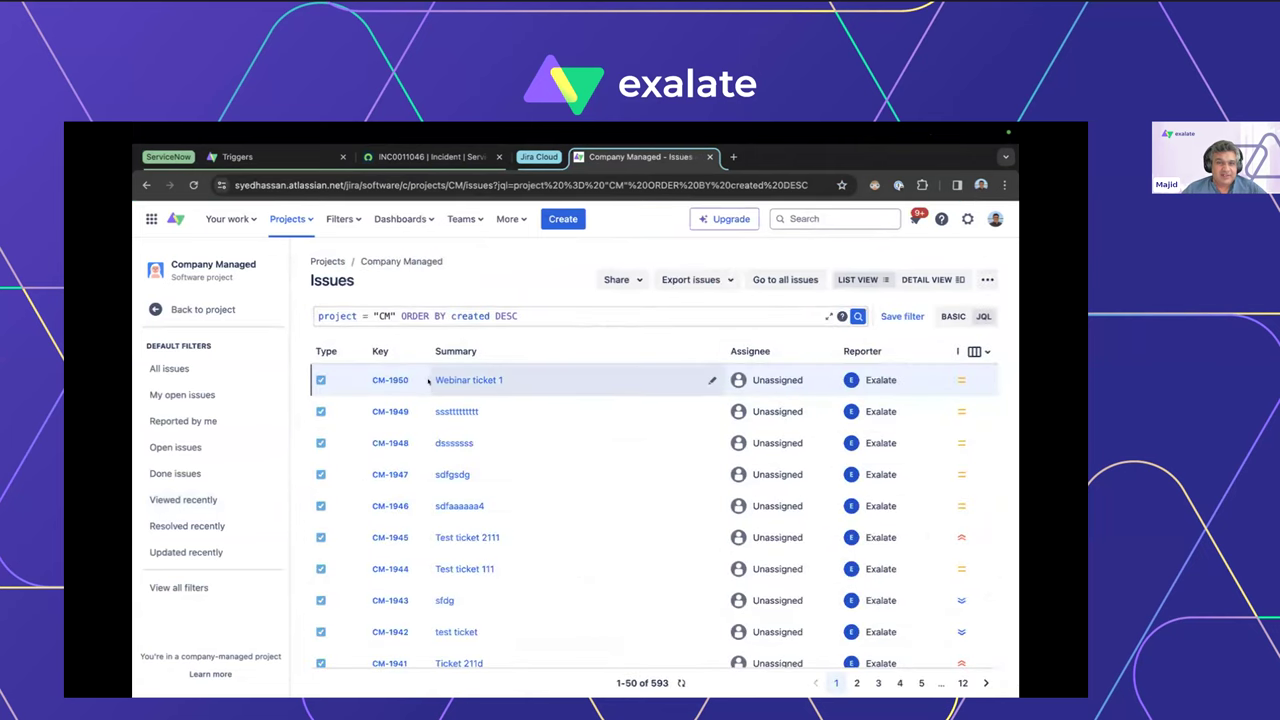
pyautogui.click(390, 380)
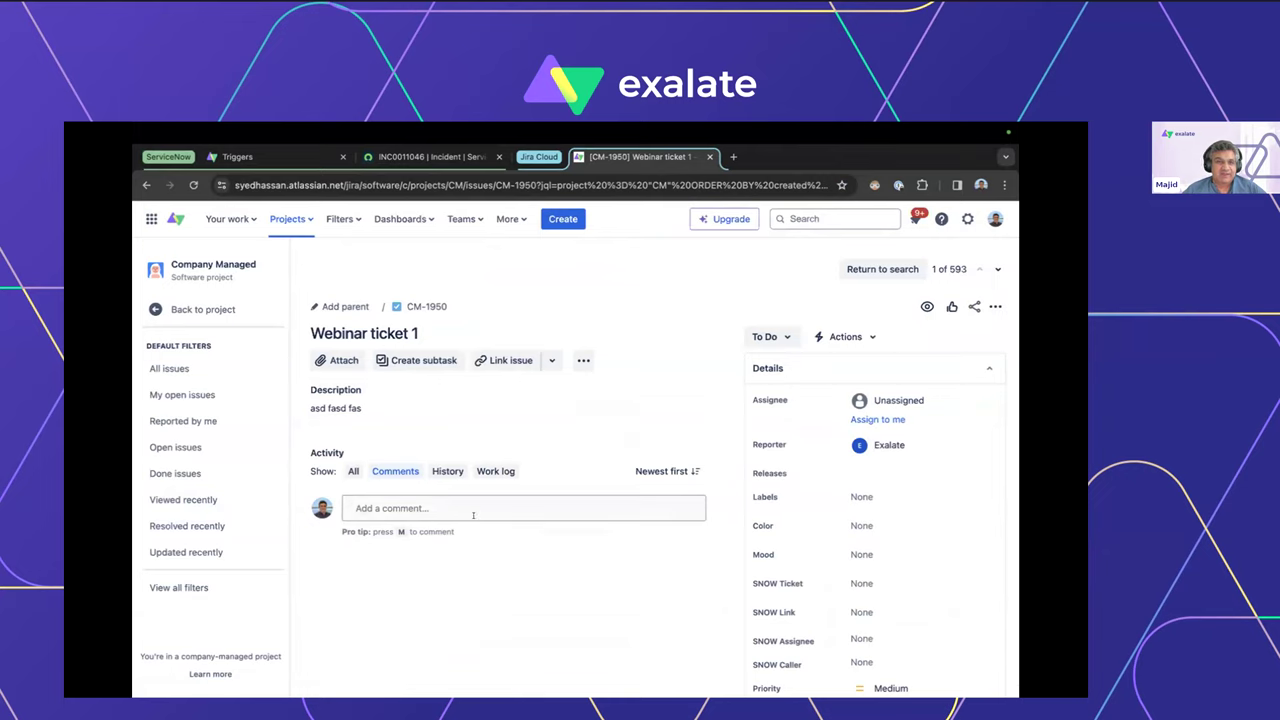
# Confirm the Exalate panel shows CM-1950 synchronized with INC0011046, then return to Details.
pyautogui.scroll(-5, 767, 578)
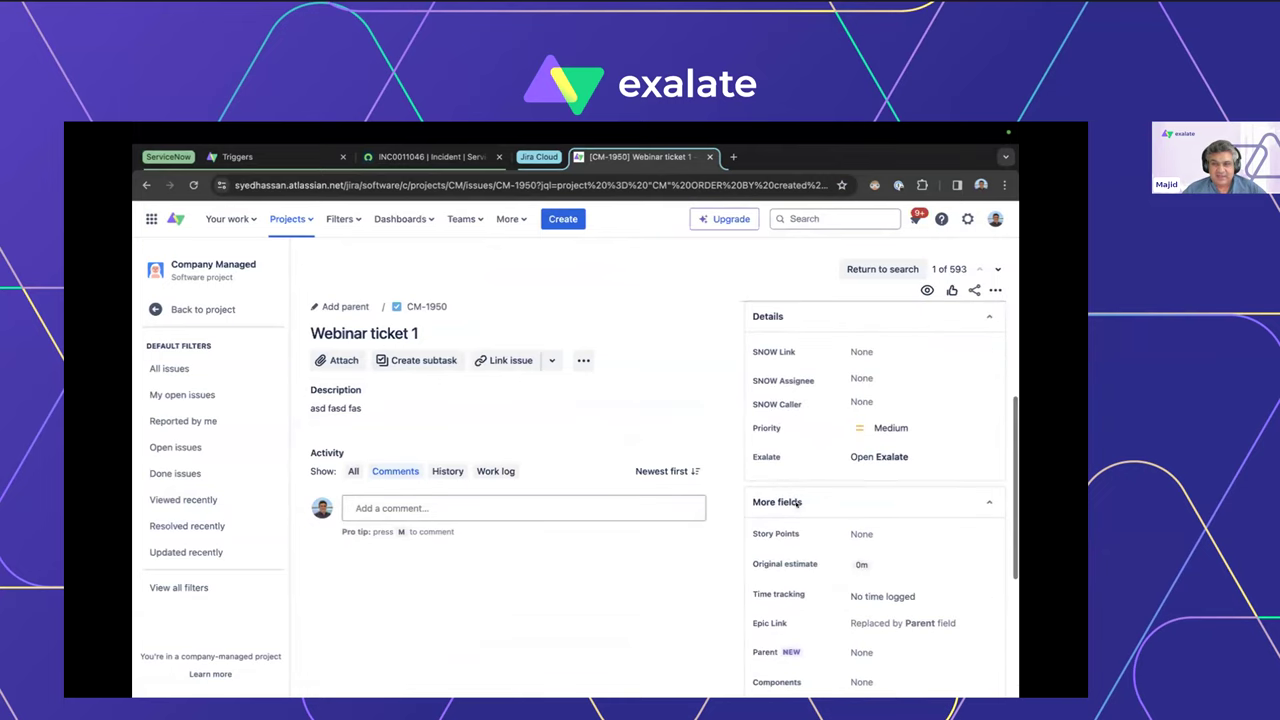
pyautogui.click(879, 457)
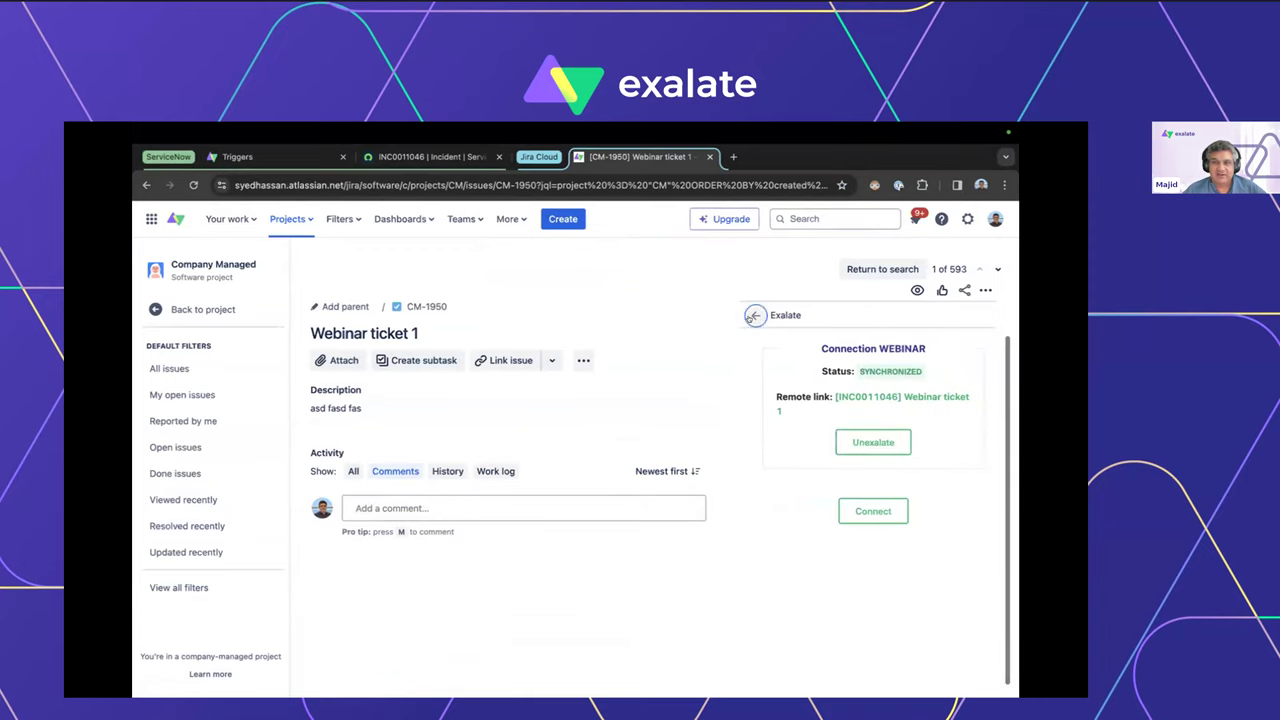
pyautogui.click(753, 316)
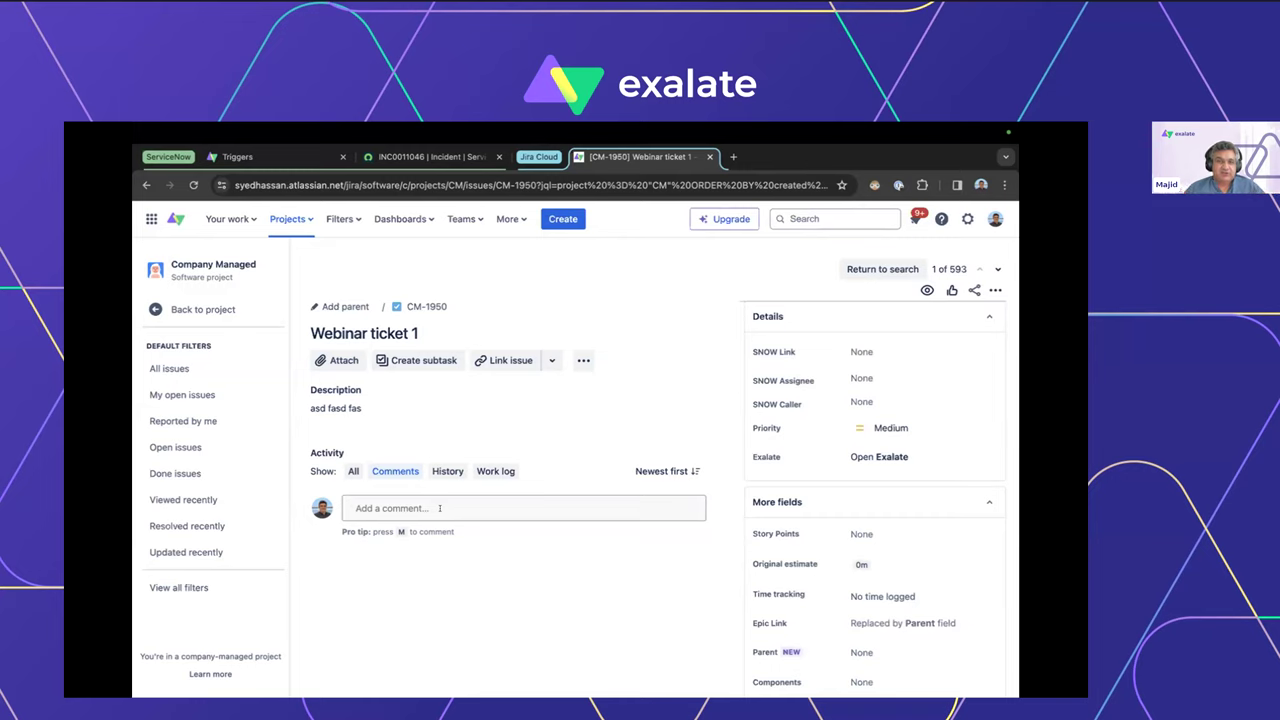
# Post the comment 'How is it going?' on Jira issue CM-1950.
pyautogui.click(439, 508)
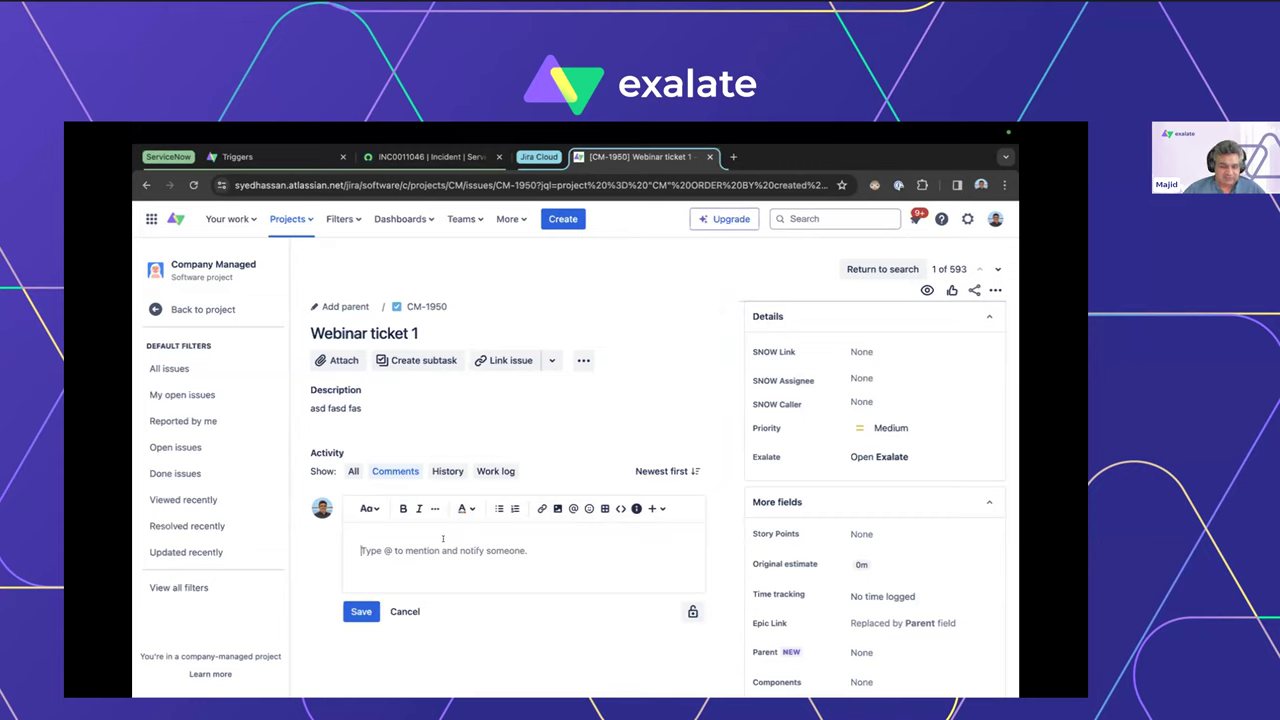
pyautogui.write('How is it goin')
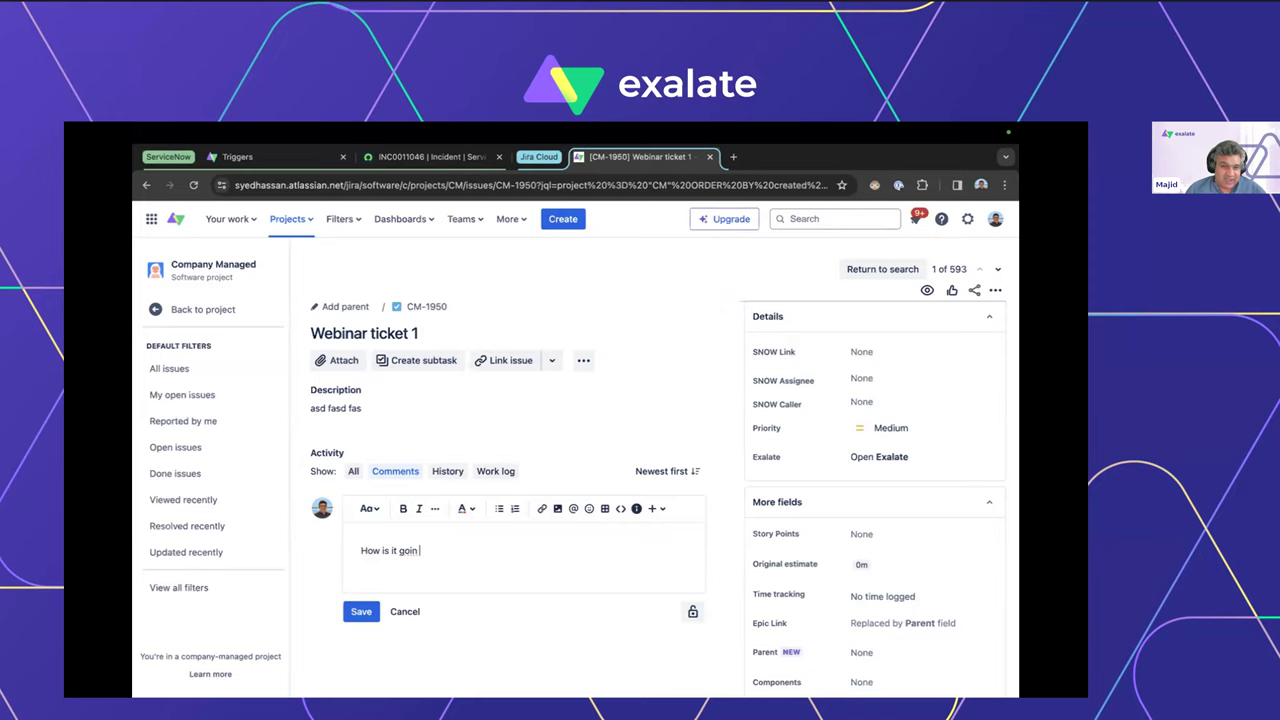
pyautogui.write('g?')
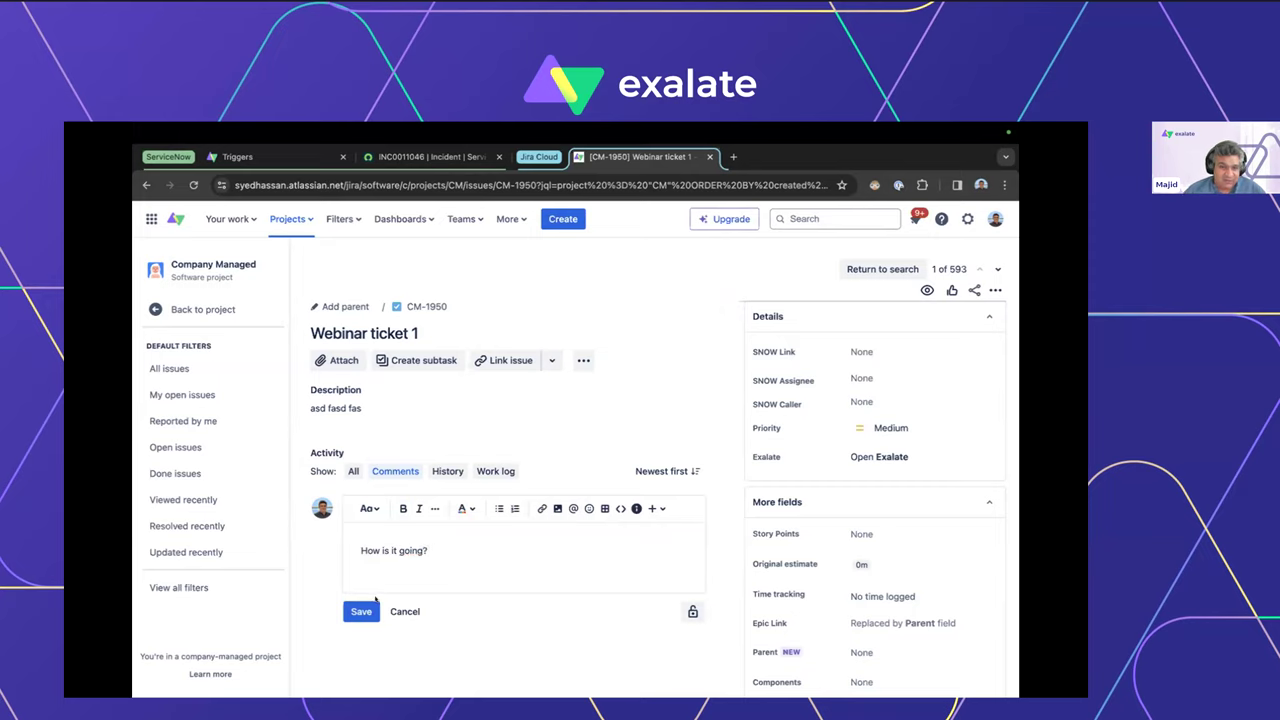
pyautogui.click(368, 609)
# Replace the CM-1950 description with 'Description of the bug' and save it.
pyautogui.click(369, 410)
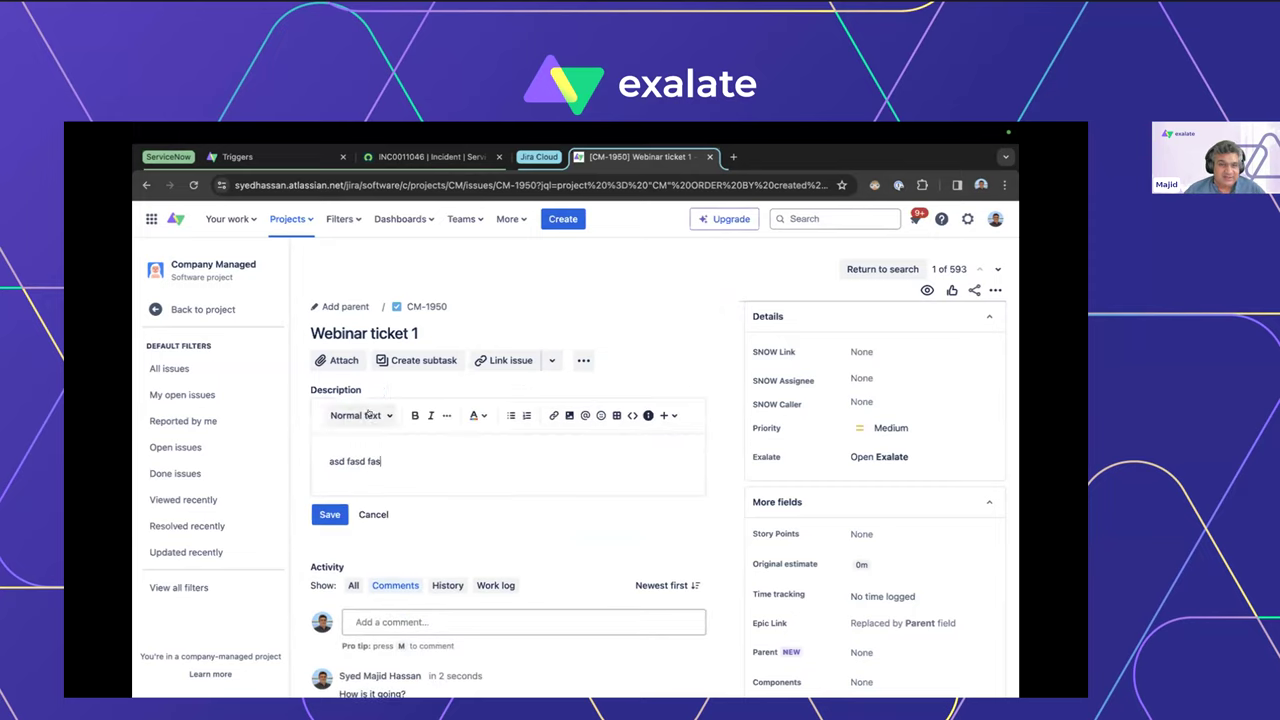
pyautogui.moveTo(386, 461); pyautogui.dragTo(329, 461)
pyautogui.write('Description of thebu')
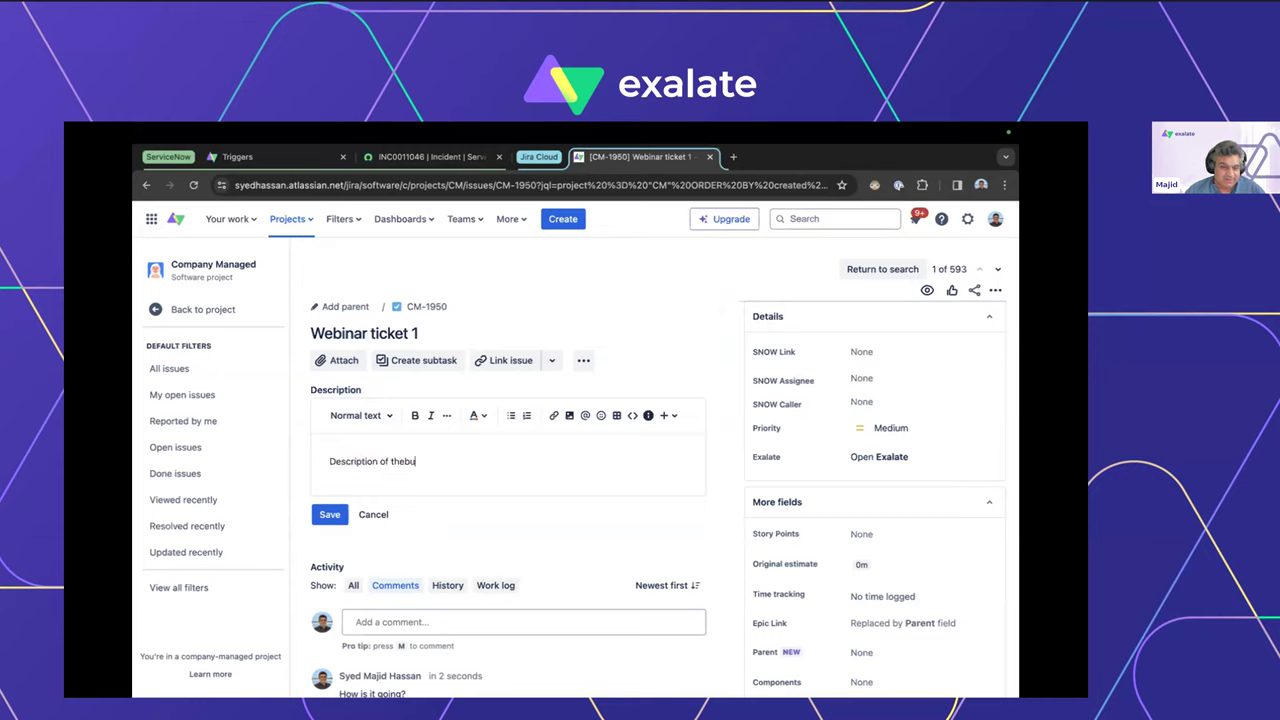
pyautogui.press('BackSpace')
pyautogui.write('bug')
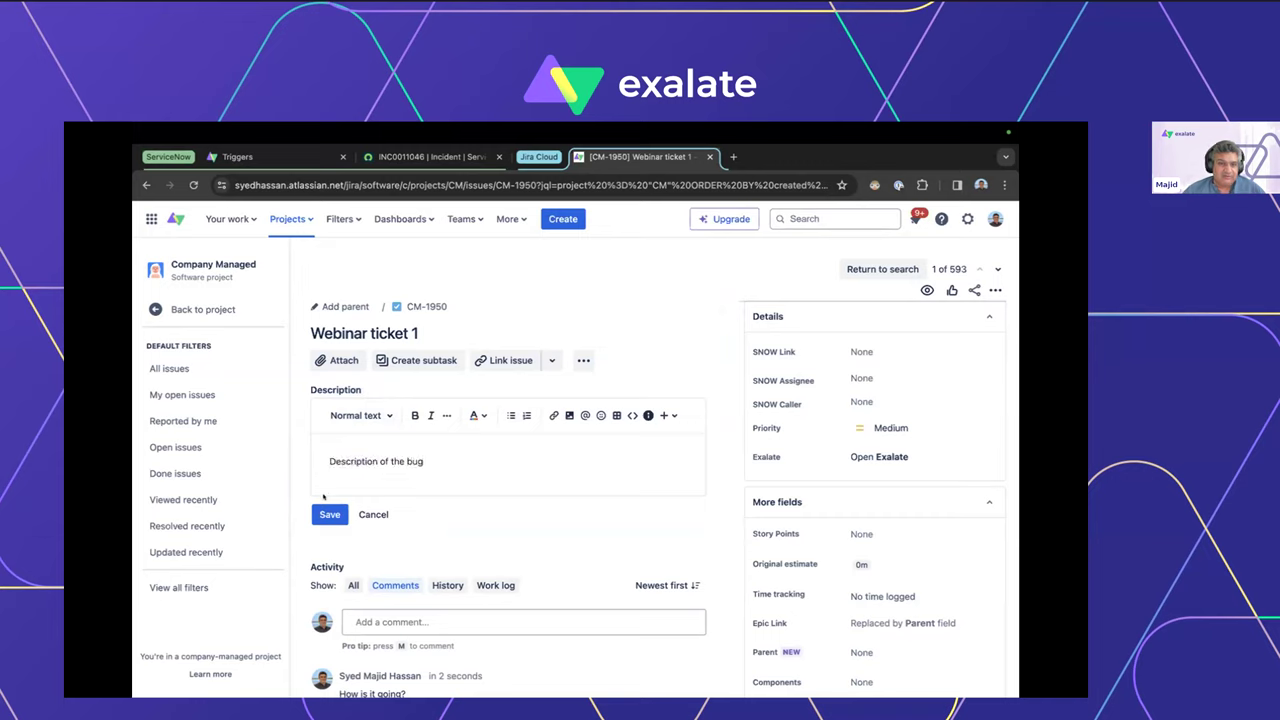
pyautogui.click(327, 514)
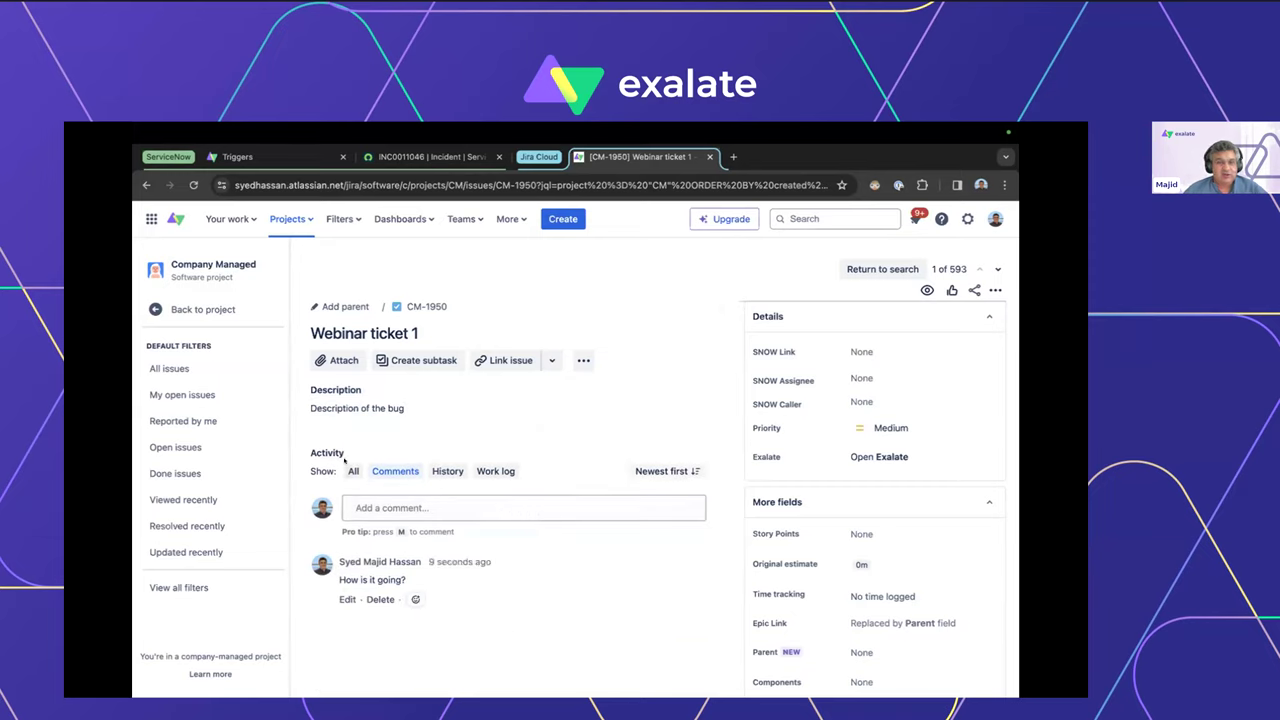
pyautogui.hotkey('ctrl', 'shift', 'Tab')
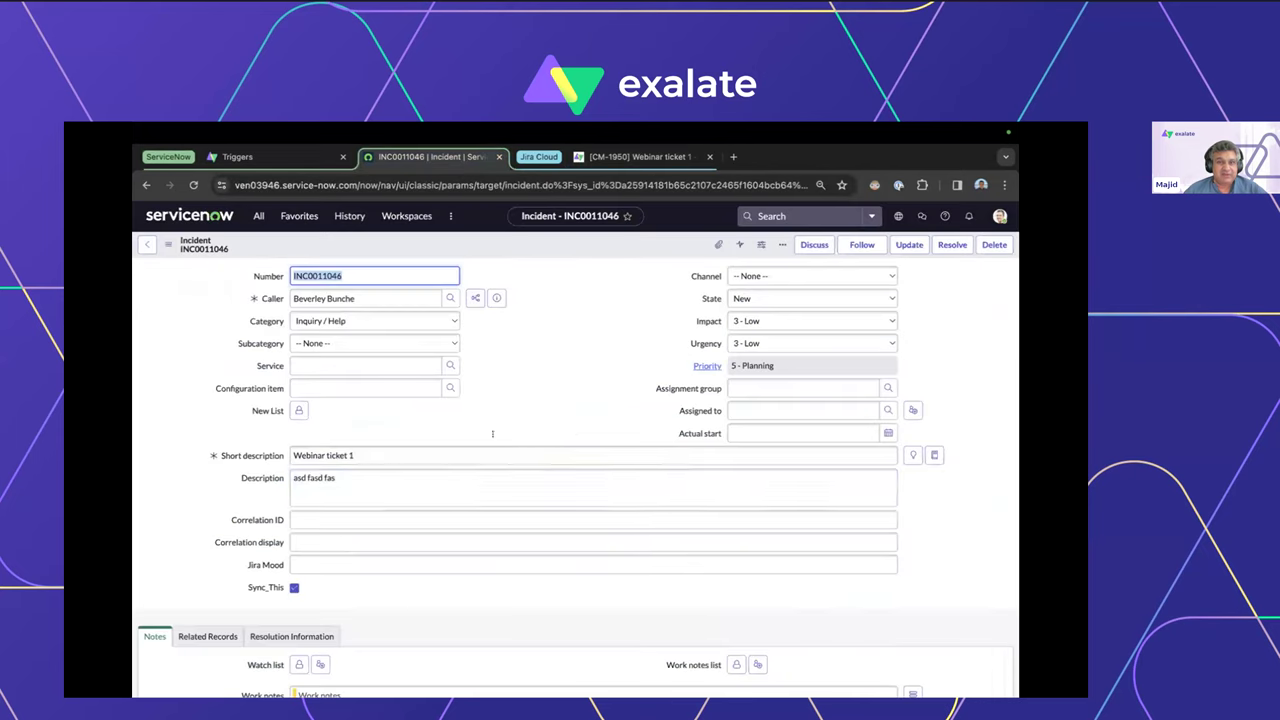
# Check that INC0011046 shows the synced 'How is it going?' comment and 'Description of the bug' description.
pyautogui.scroll(-5, 353, 589)
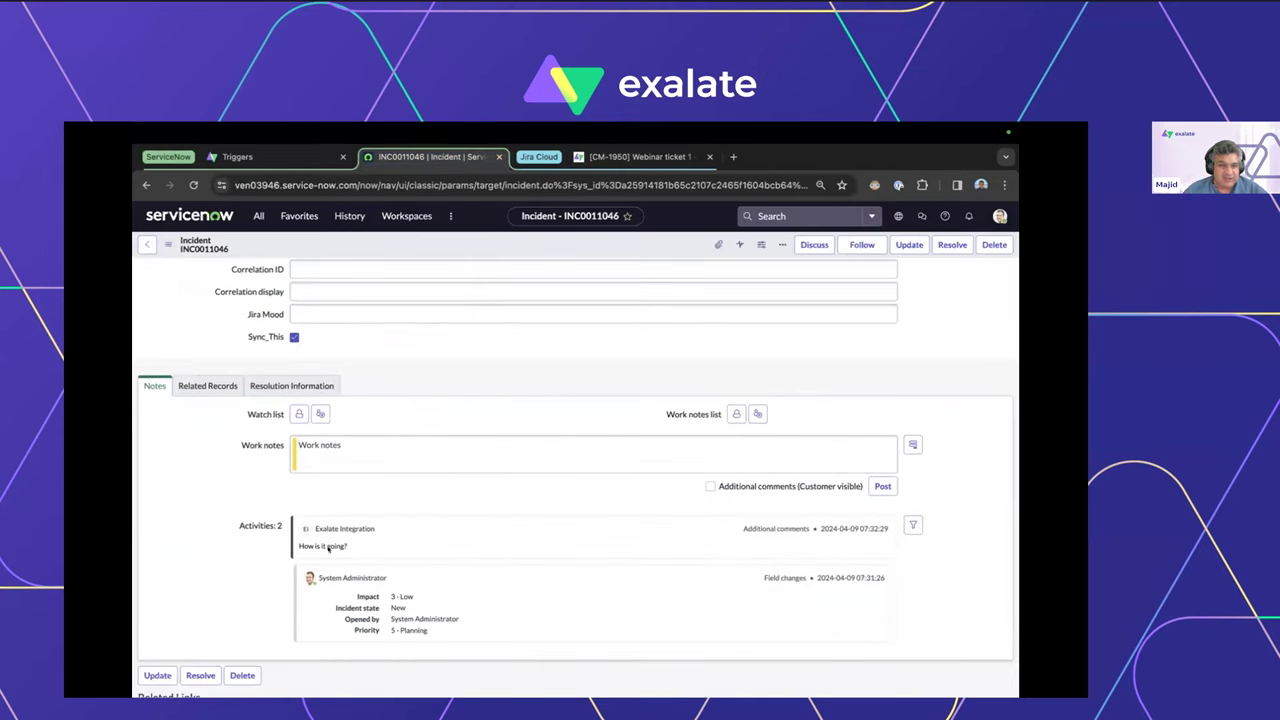
pyautogui.tripleClick(295, 546)
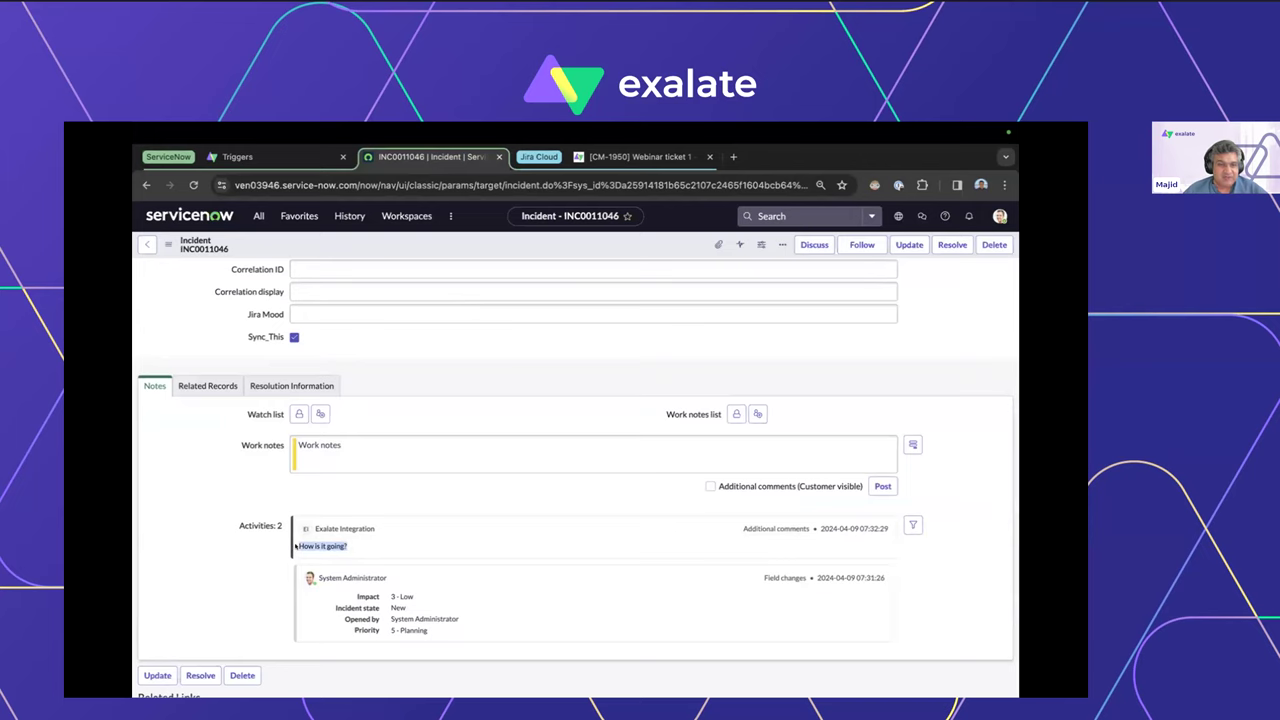
pyautogui.scroll(3, 273, 557)
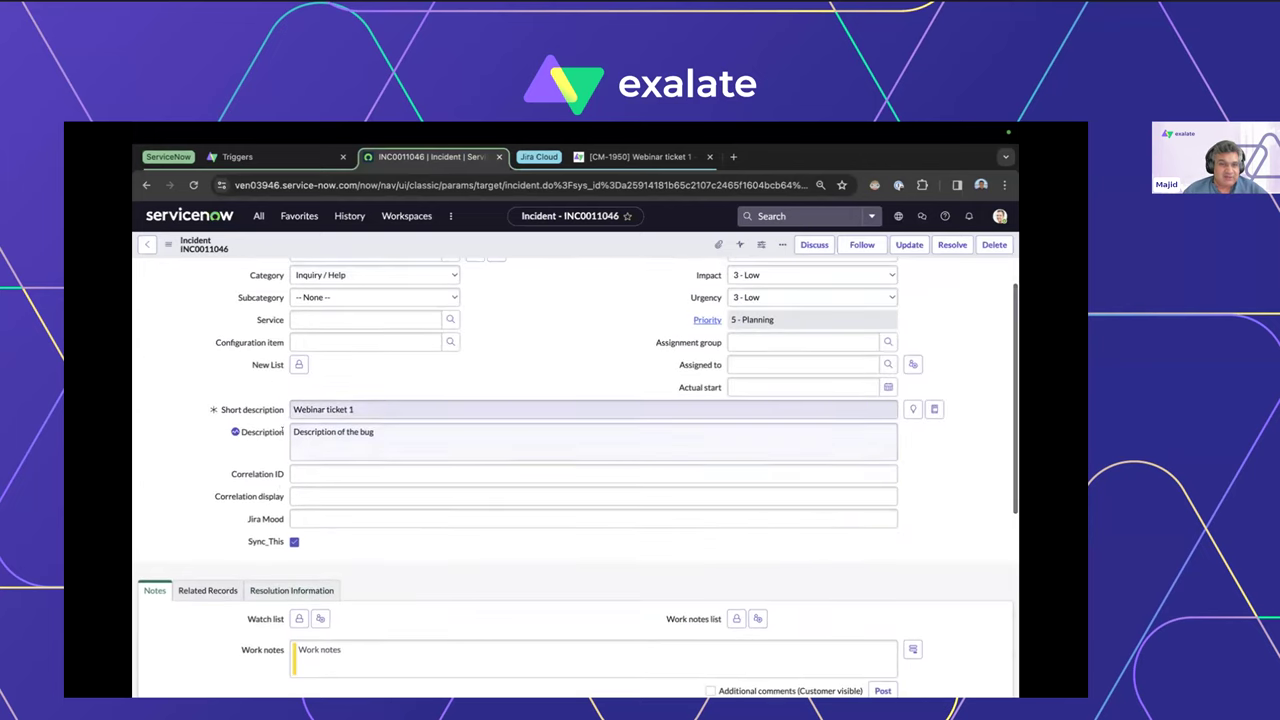
pyautogui.rightClick(577, 243)
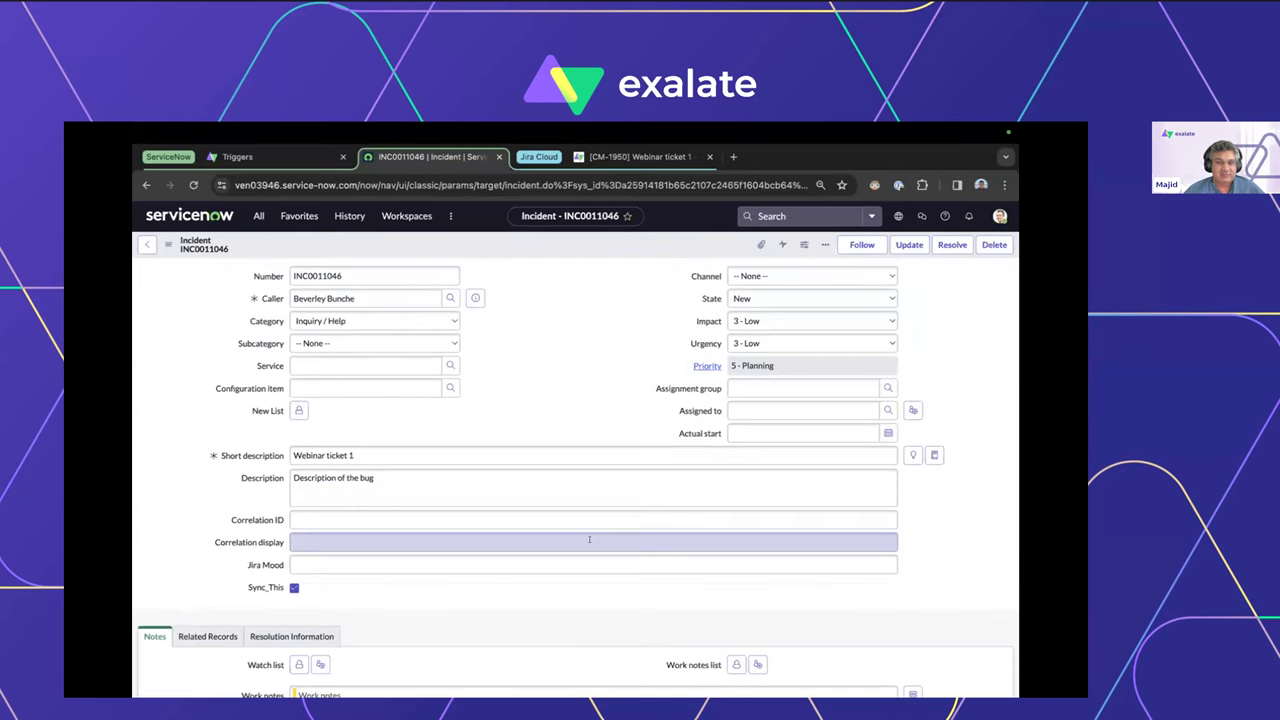
pyautogui.scroll(-3, 320, 592)
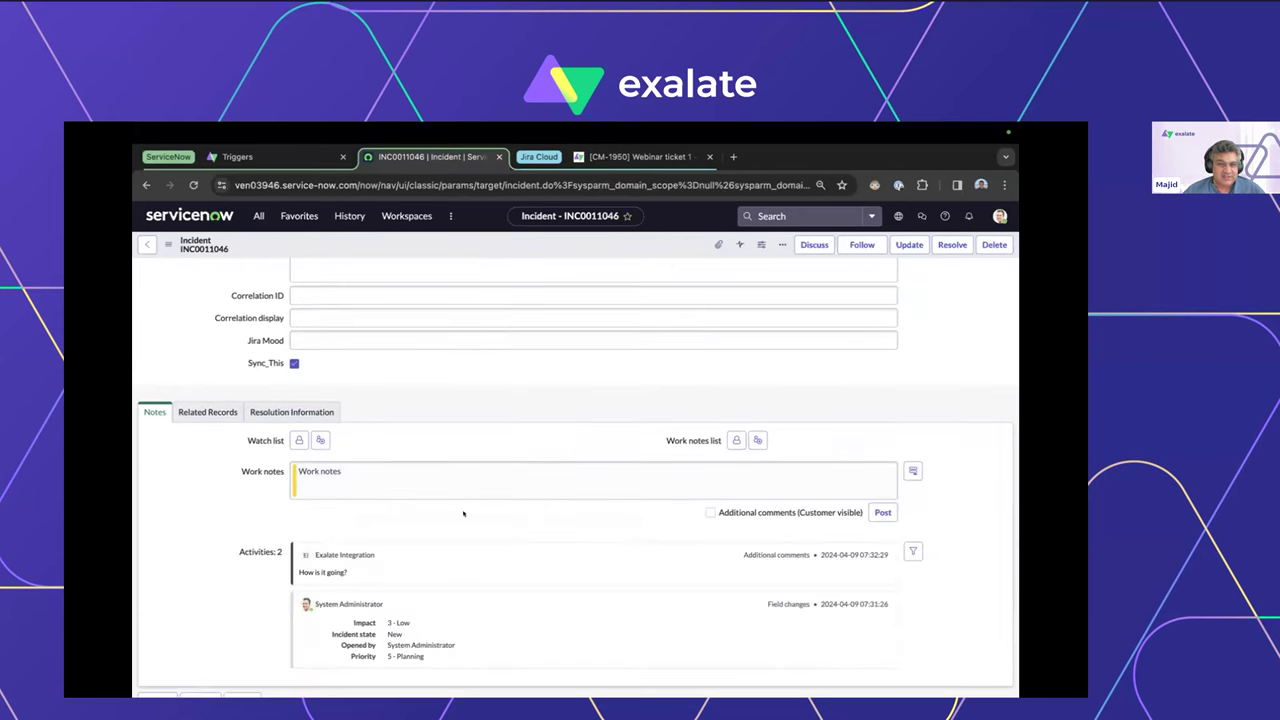
# Post the work note 'Internal note' on incident INC0011046.
pyautogui.click(390, 475)
pyautogui.write('Internal note')
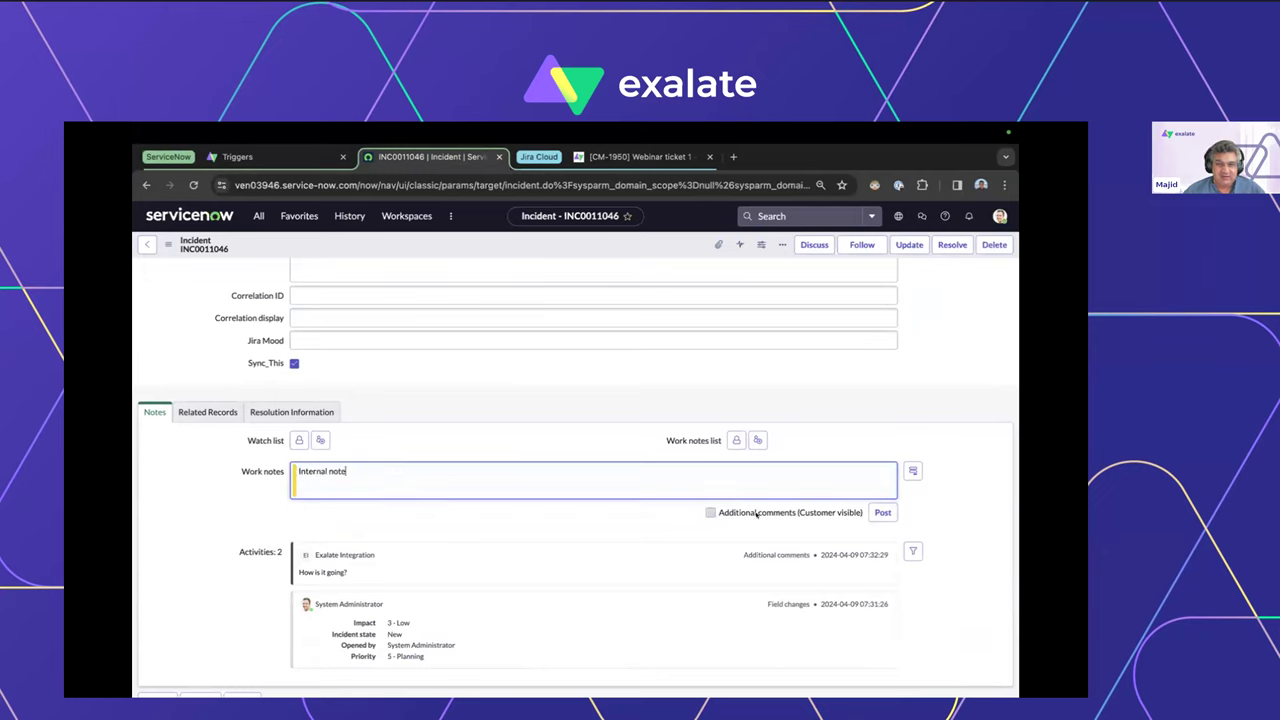
pyautogui.click(883, 513)
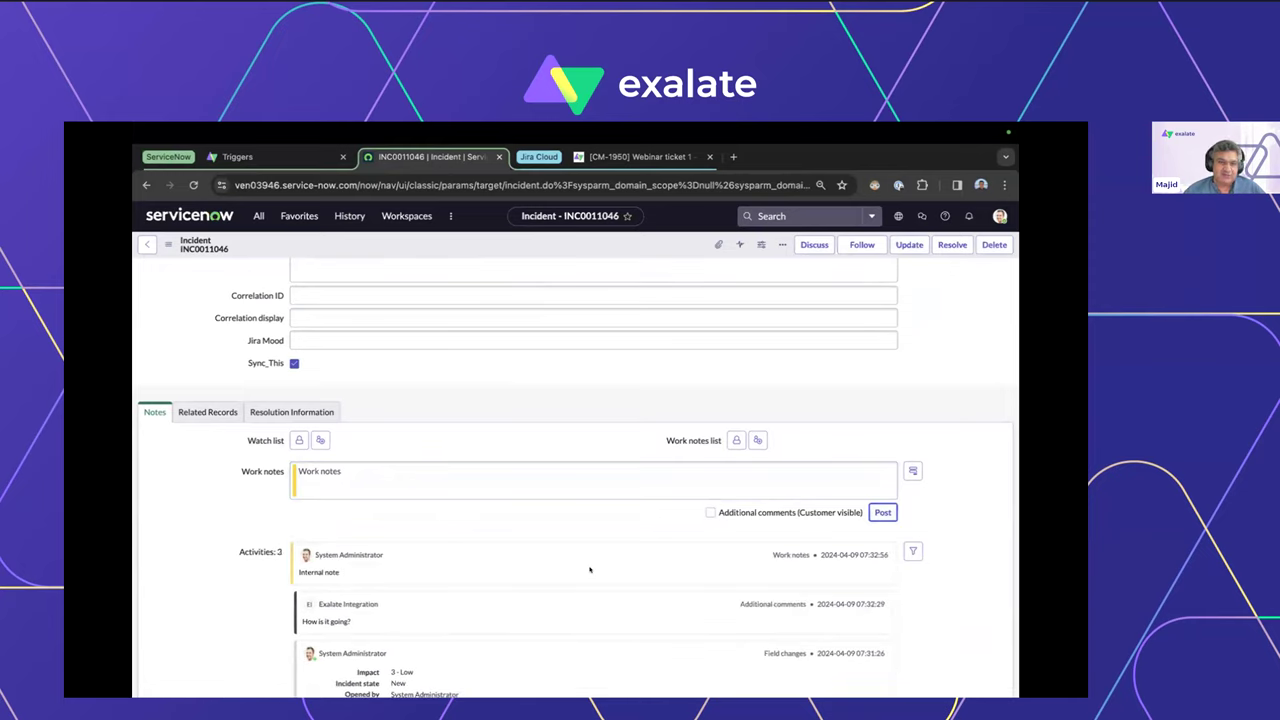
# Post a customer-visible additional comment 'Public coment' on the incident.
pyautogui.click(710, 512)
pyautogui.click(441, 474)
pyautogui.write('Pubnlic')
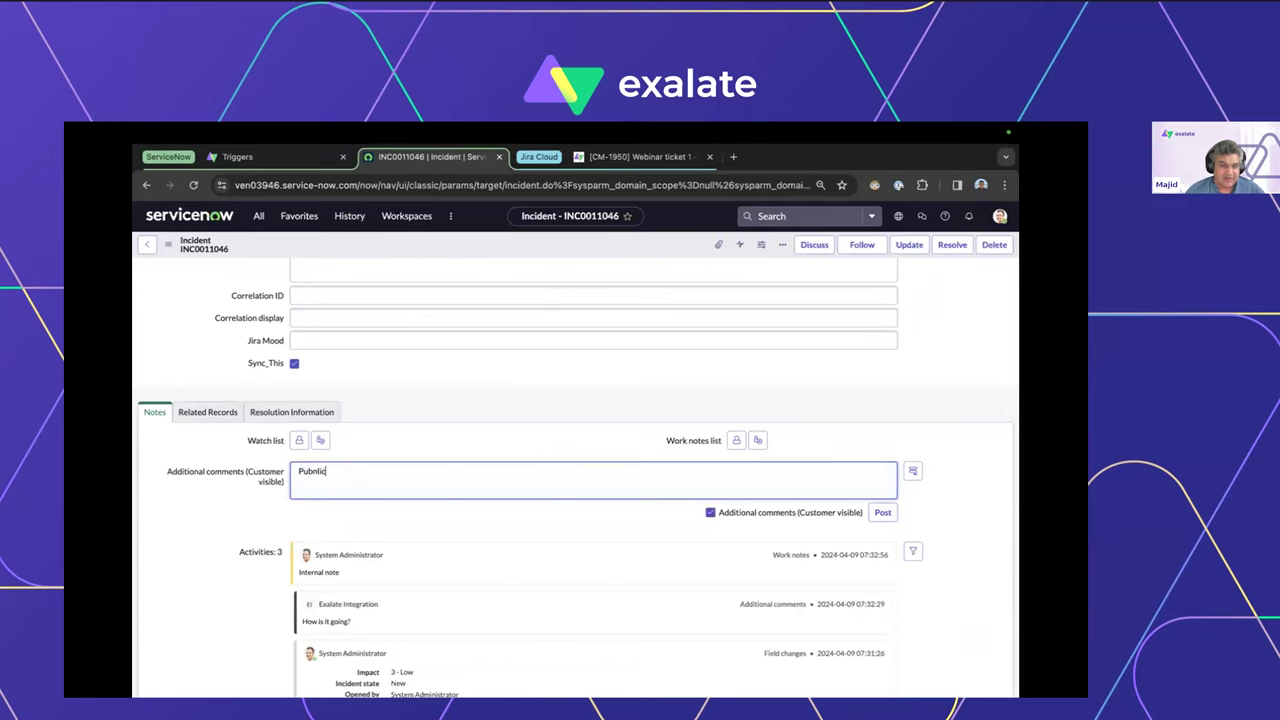
pyautogui.write(' coment')
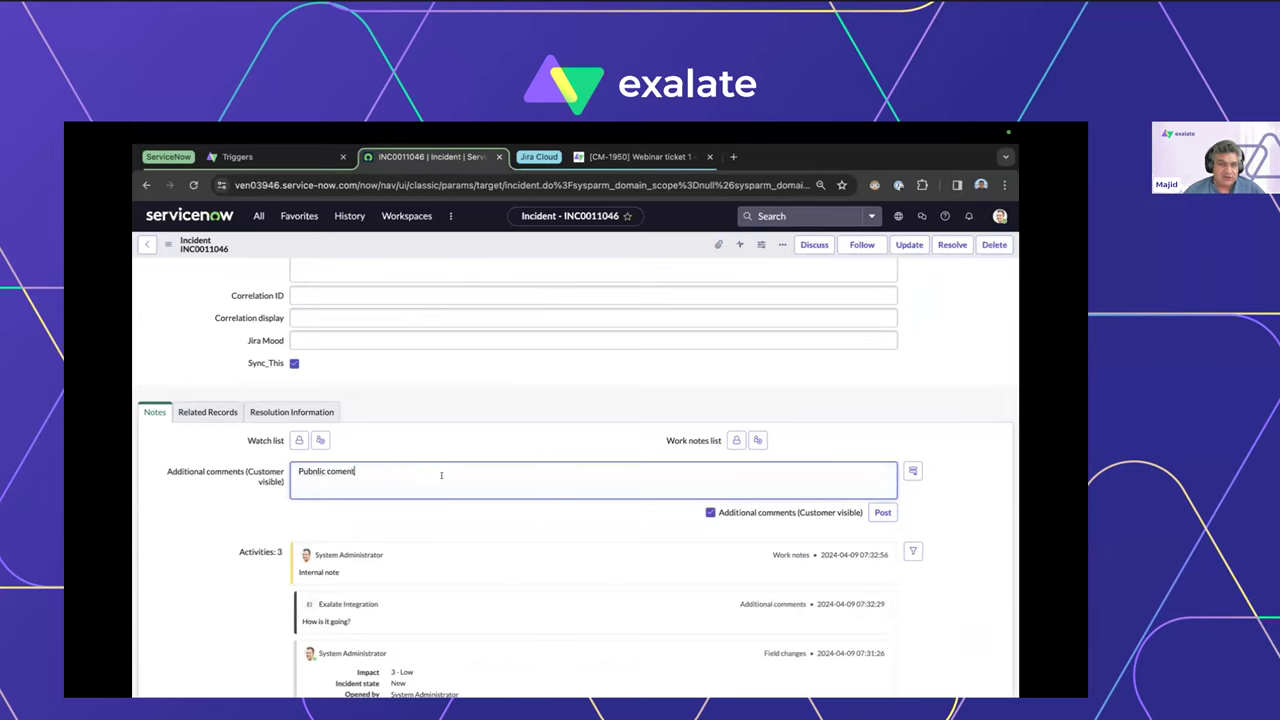
pyautogui.click(883, 512)
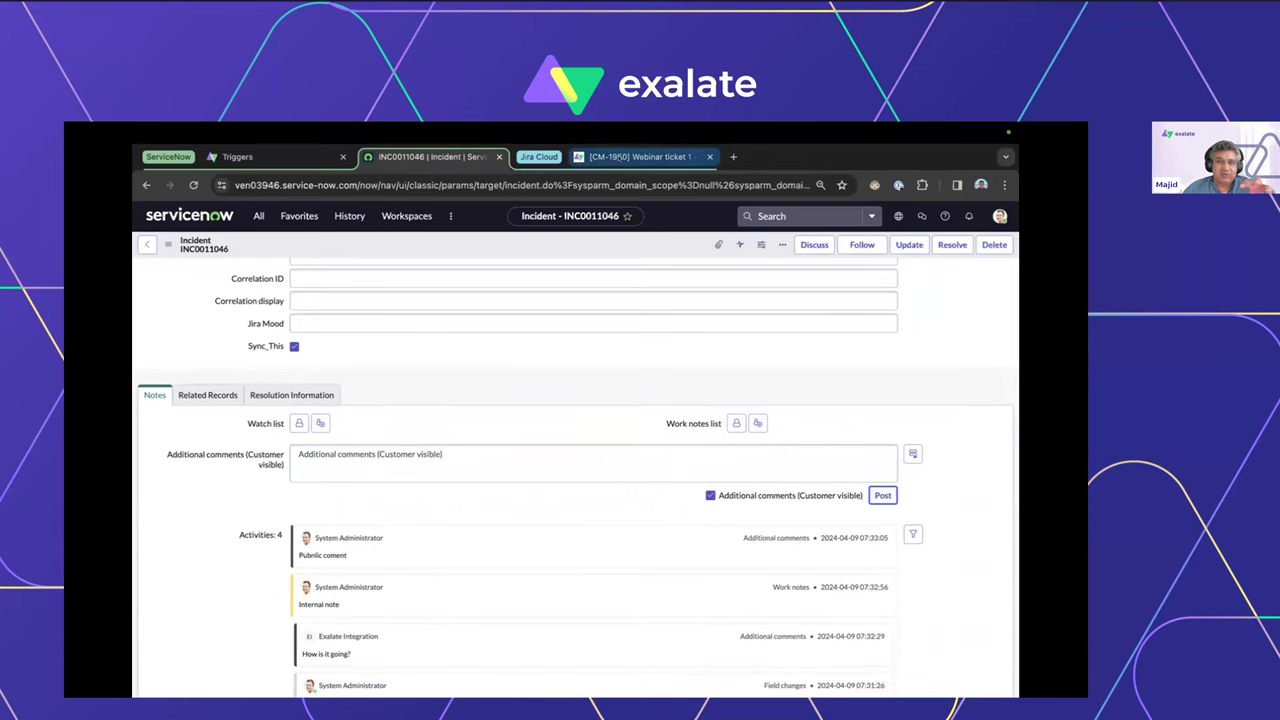
pyautogui.click(612, 158)
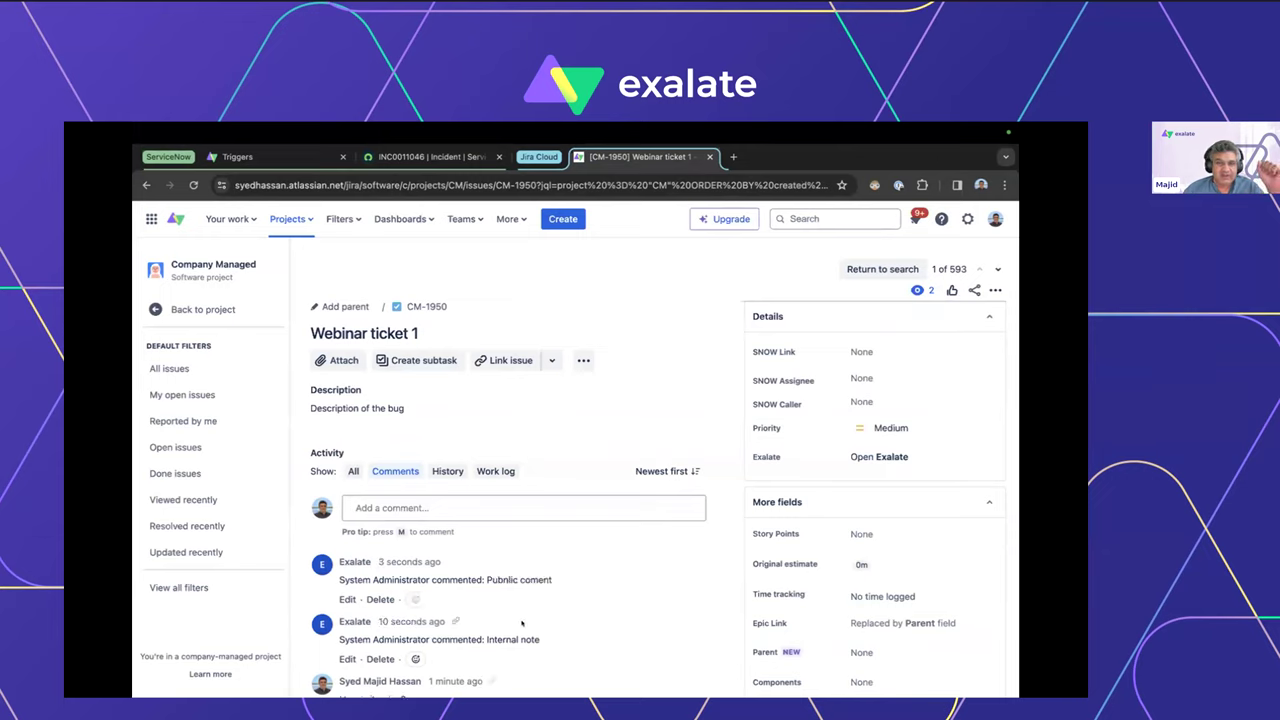
pyautogui.scroll(-1, 469, 529)
pyautogui.moveTo(541, 600); pyautogui.dragTo(482, 600)
pyautogui.moveTo(550, 540); pyautogui.dragTo(480, 538)
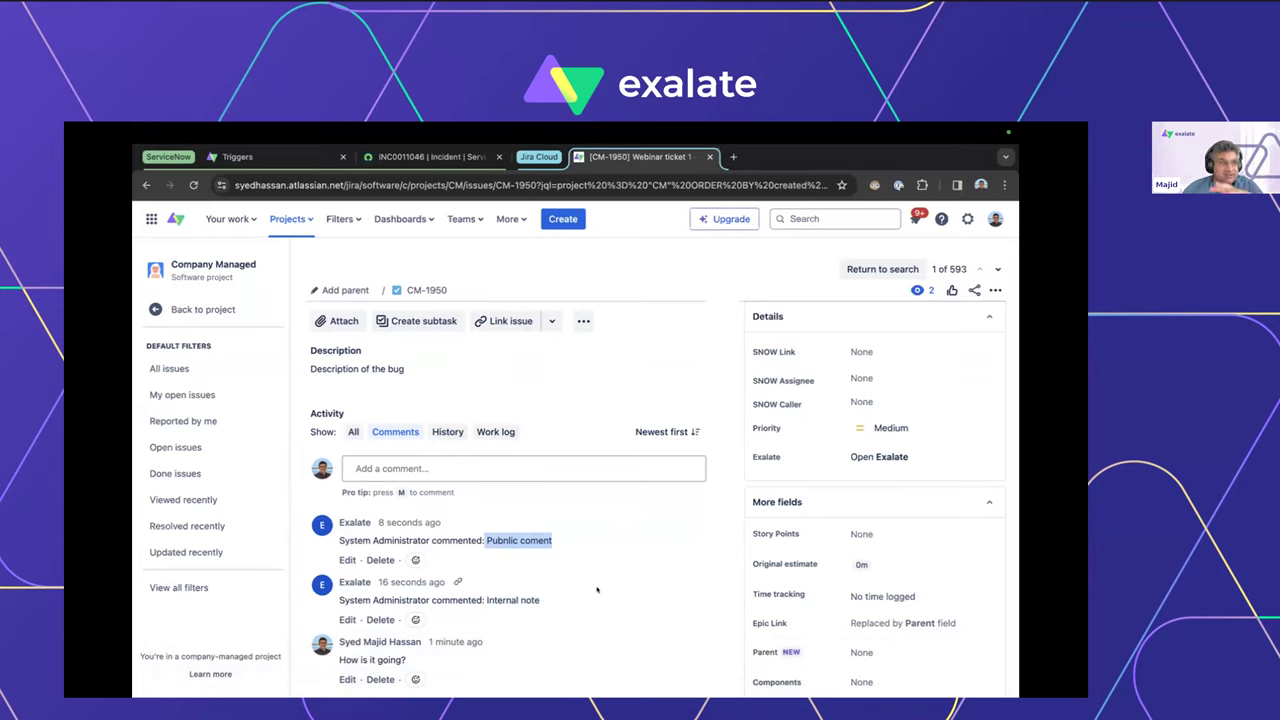
pyautogui.scroll(-1, 596, 592)
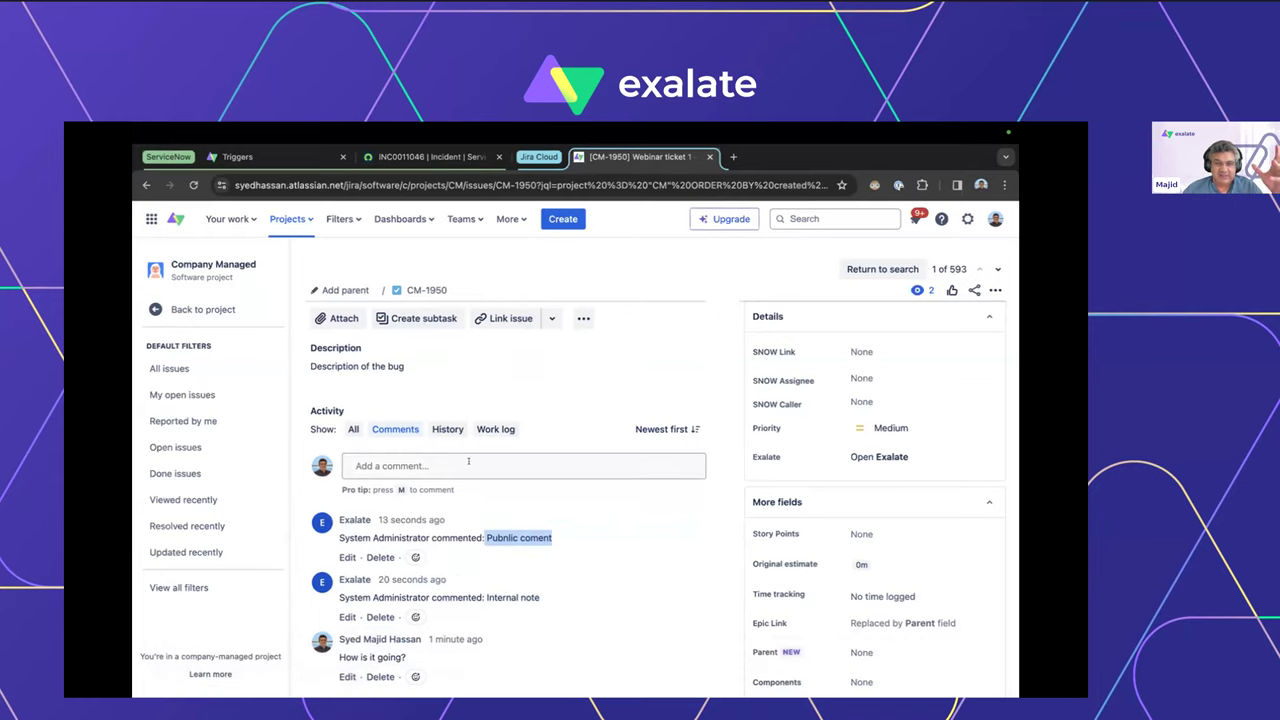
# View the Rules tab of the WEBINAR connection and scroll through its outgoing sync script.
pyautogui.click(250, 157)
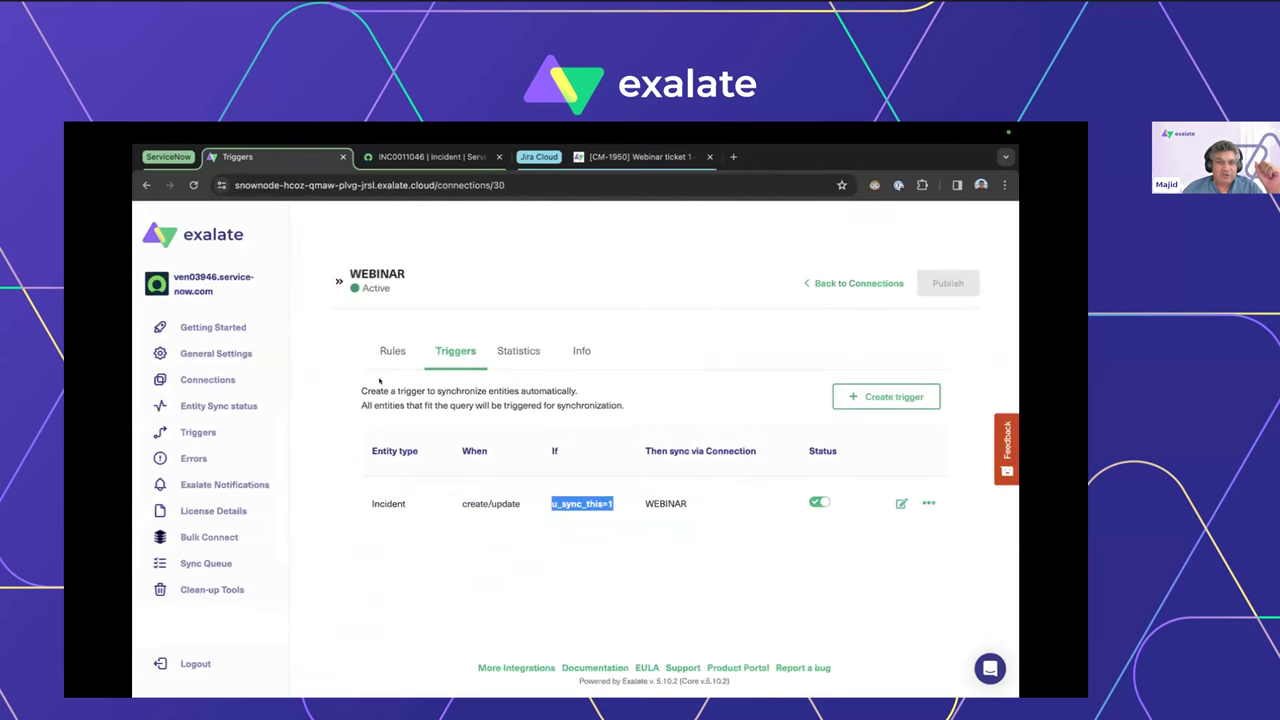
pyautogui.click(382, 351)
pyautogui.scroll(-3, 338, 477)
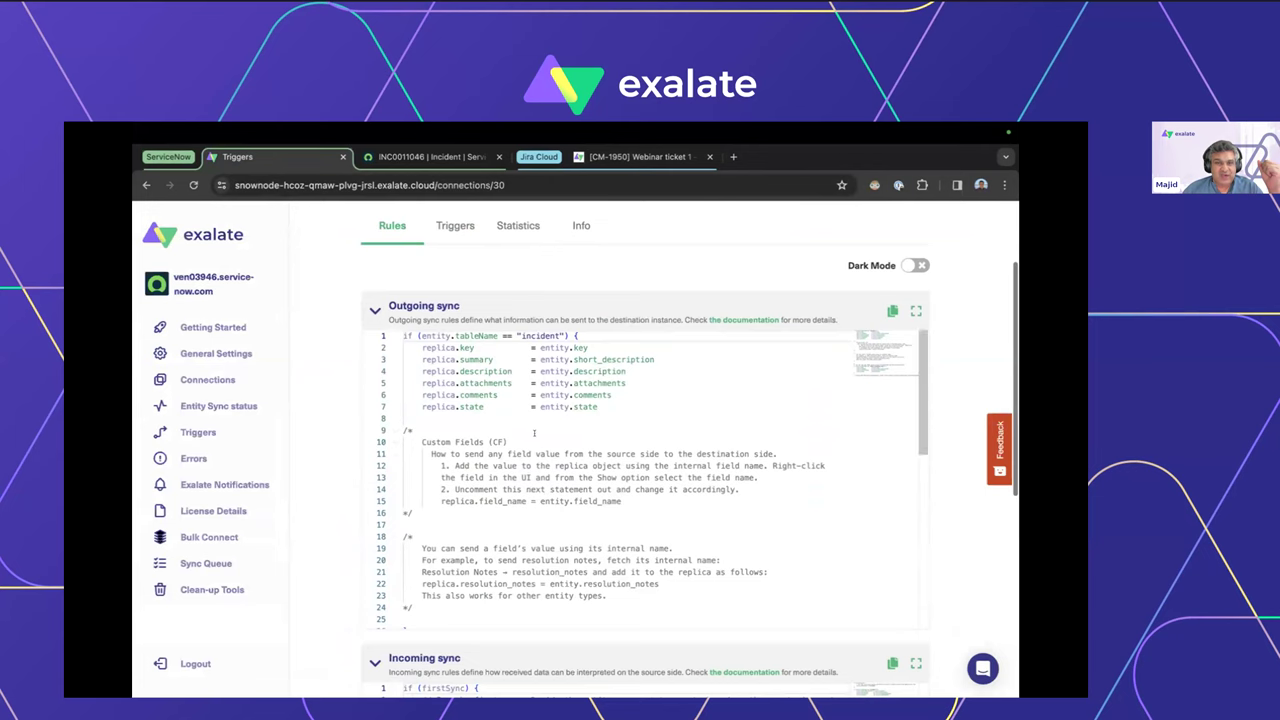
pyautogui.scroll(-3, 450, 545)
pyautogui.scroll(3, 484, 537)
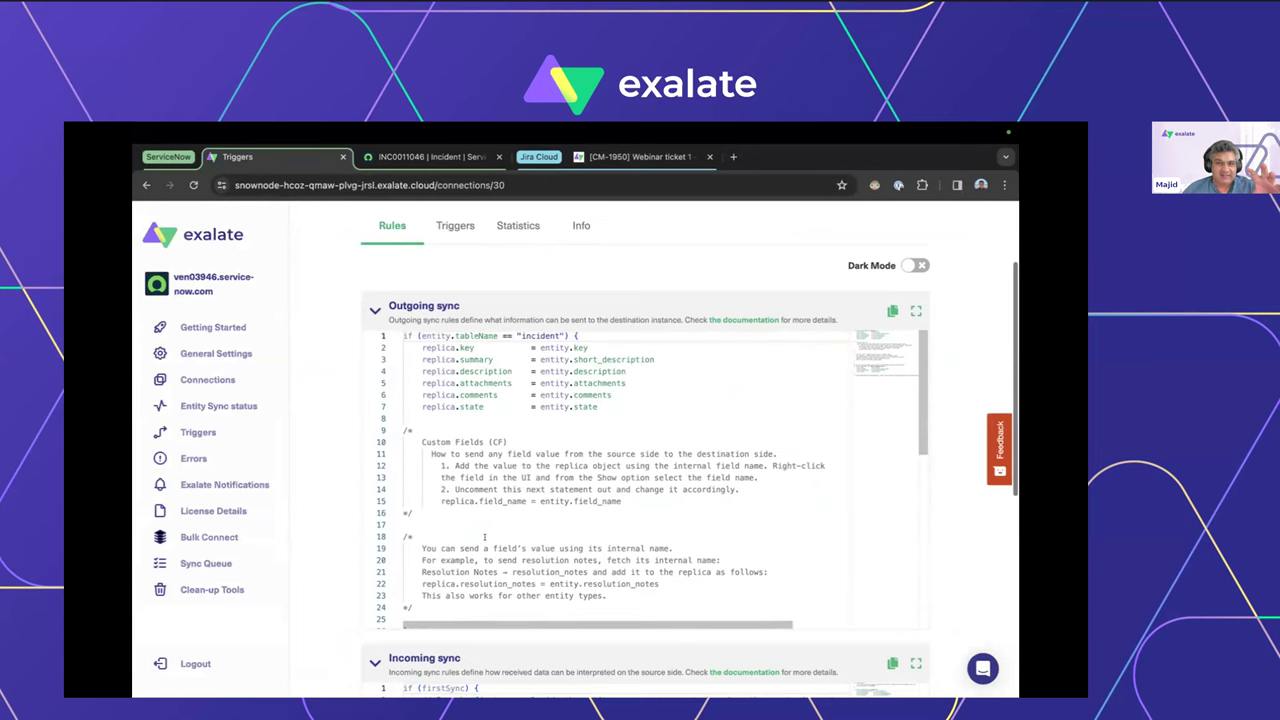